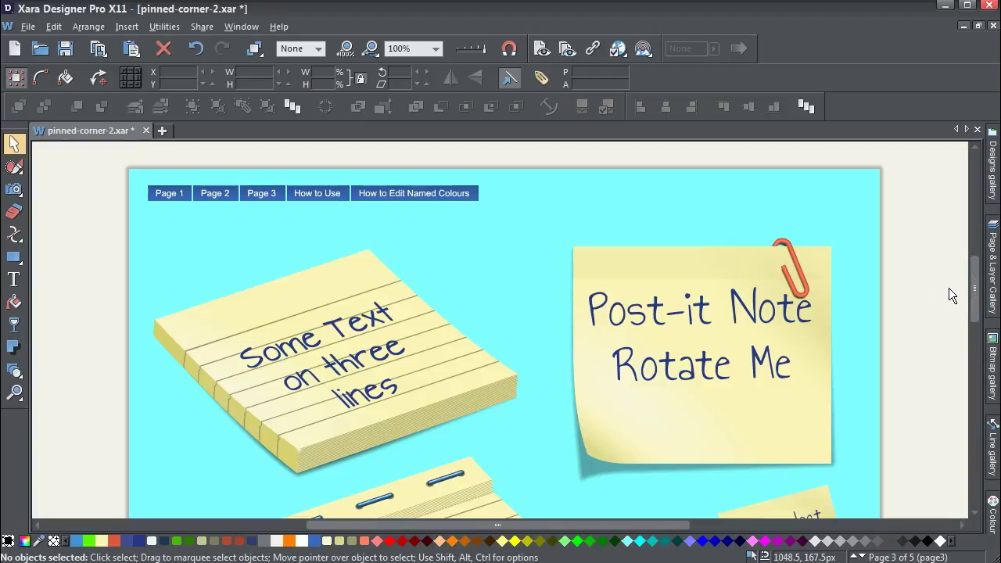
click(923, 290)
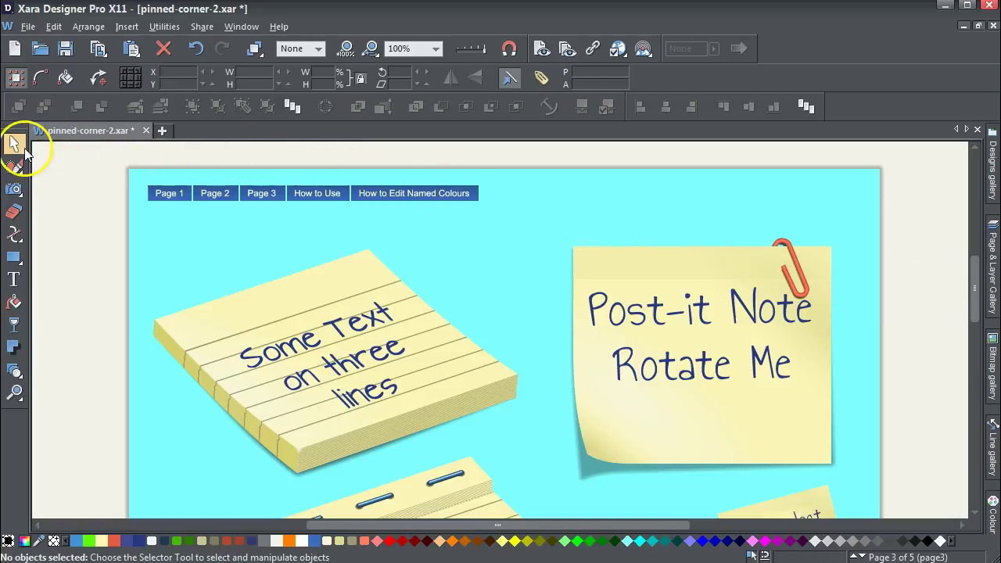
click(47, 182)
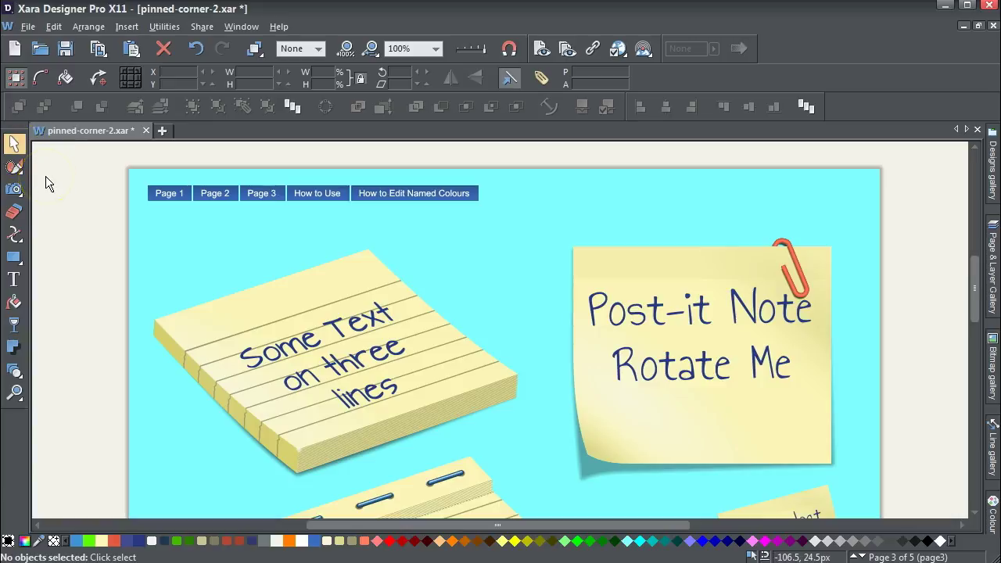
click(71, 180)
click(880, 263)
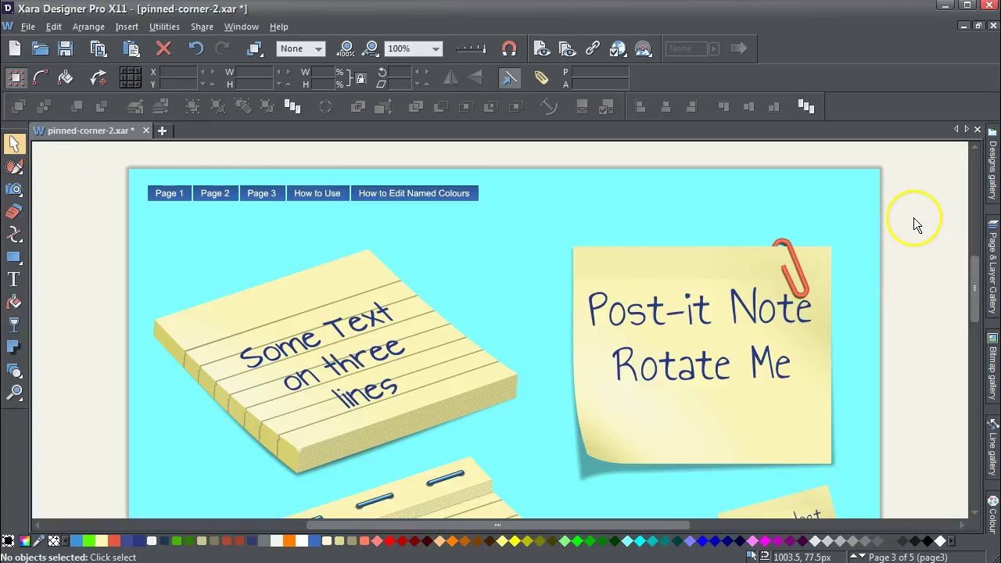
- Copy the Post-it note together with its paperclip and paste both into a new blank document
drag(923, 216, 551, 507)
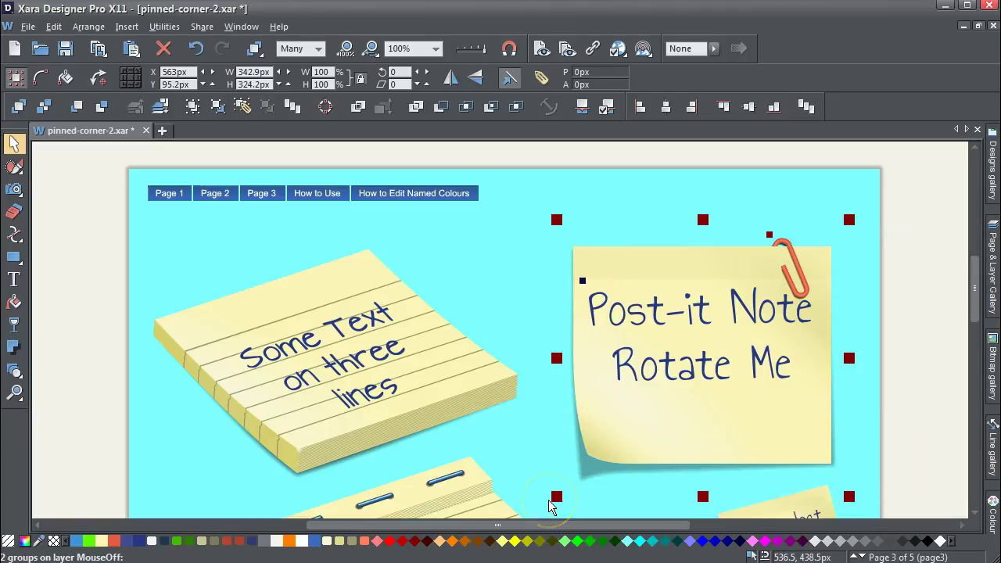
click(14, 47)
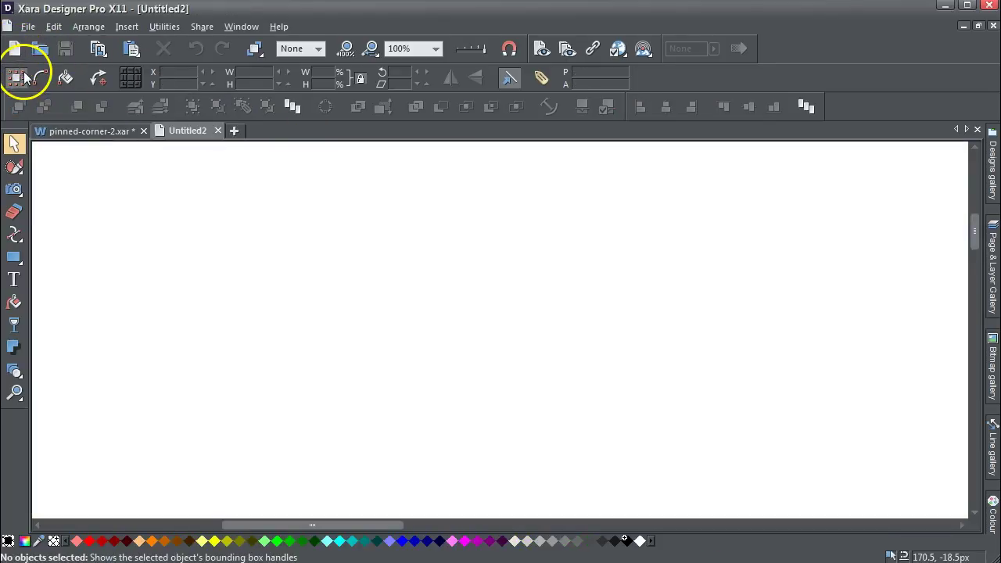
click(53, 27)
mouse_move(88, 105)
click(232, 107)
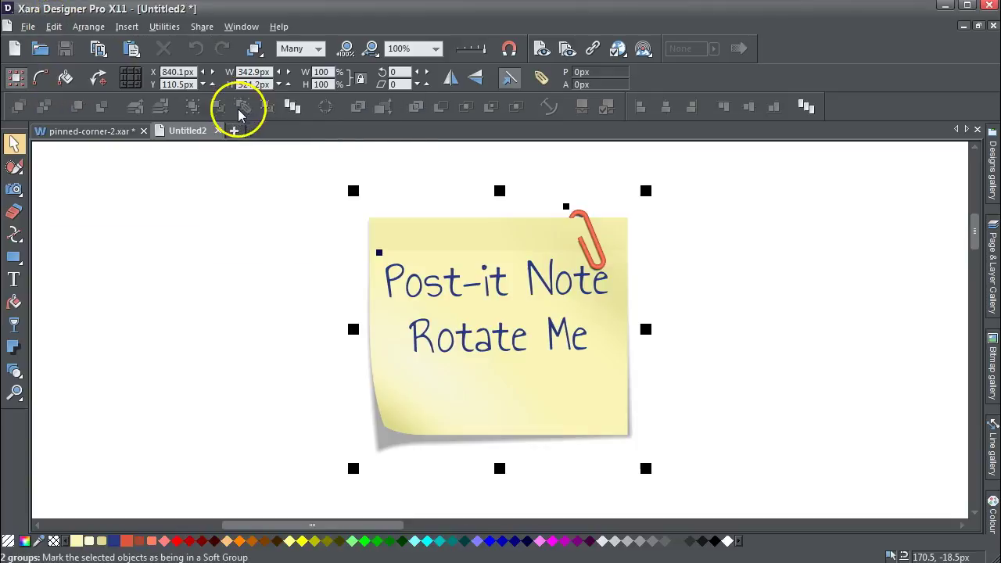
click(291, 226)
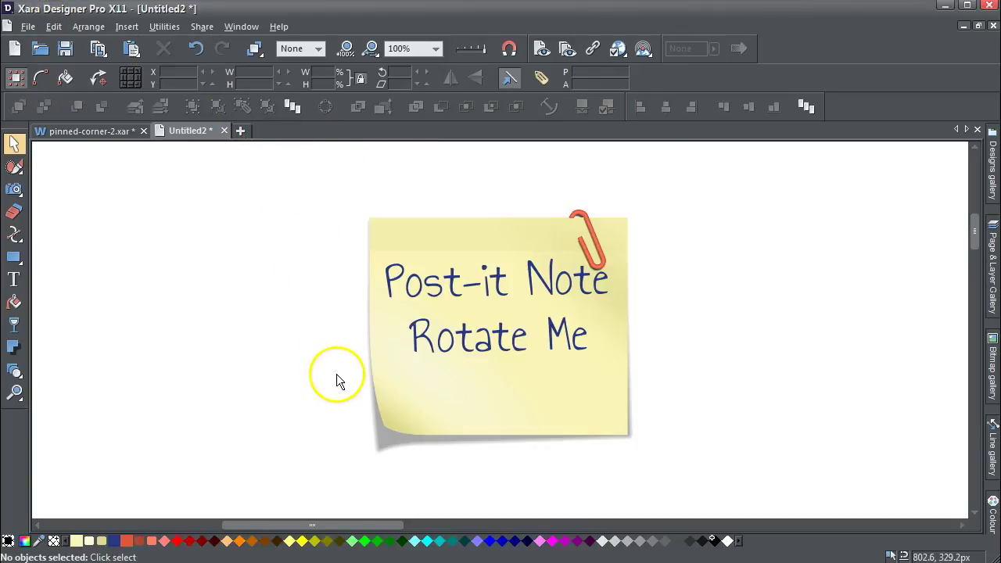
- Skew the note and paperclip together horizontally and vertically to look tilted, and scale them down to about 204 × 201 px
drag(325, 180, 692, 481)
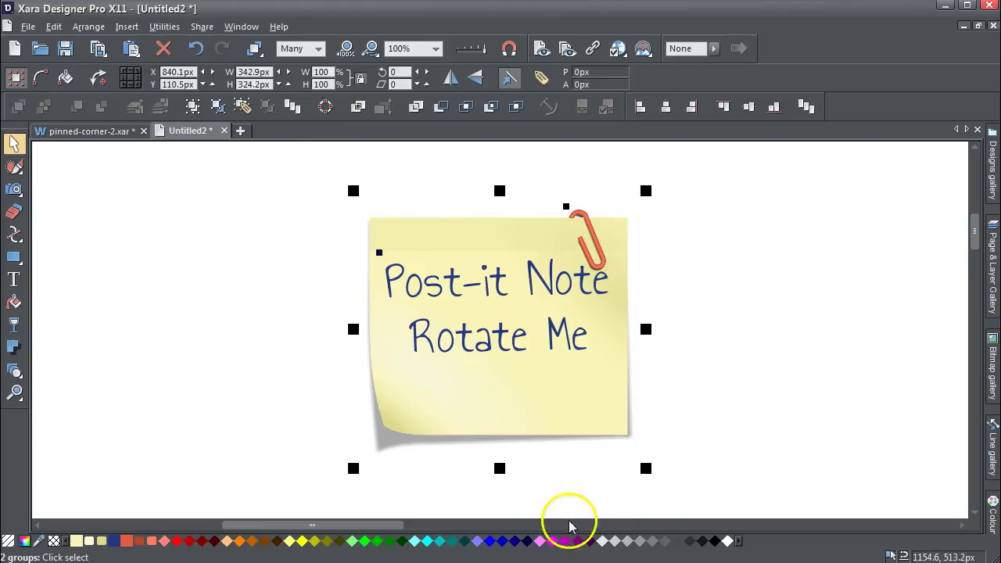
drag(499, 468, 547, 480)
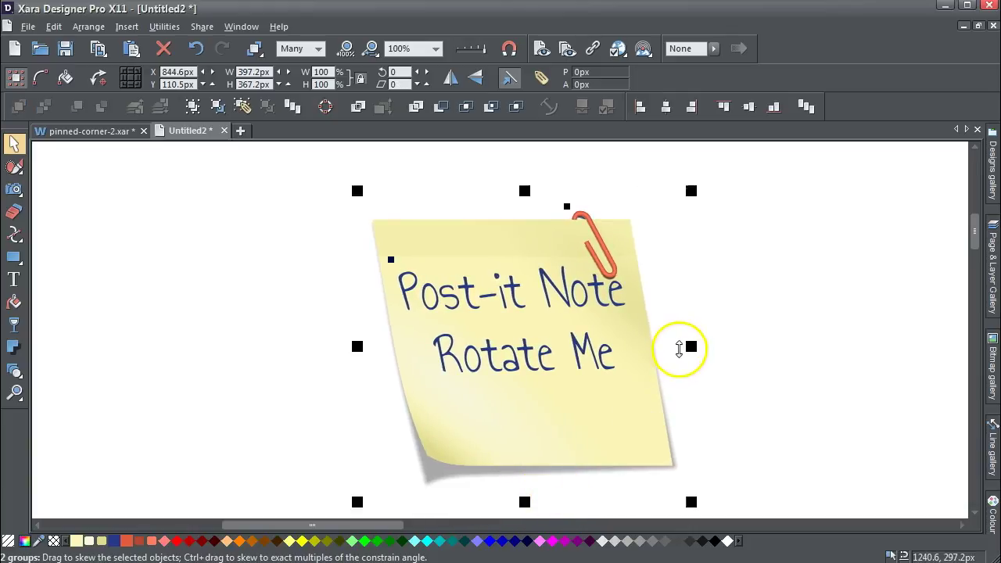
drag(679, 348, 678, 322)
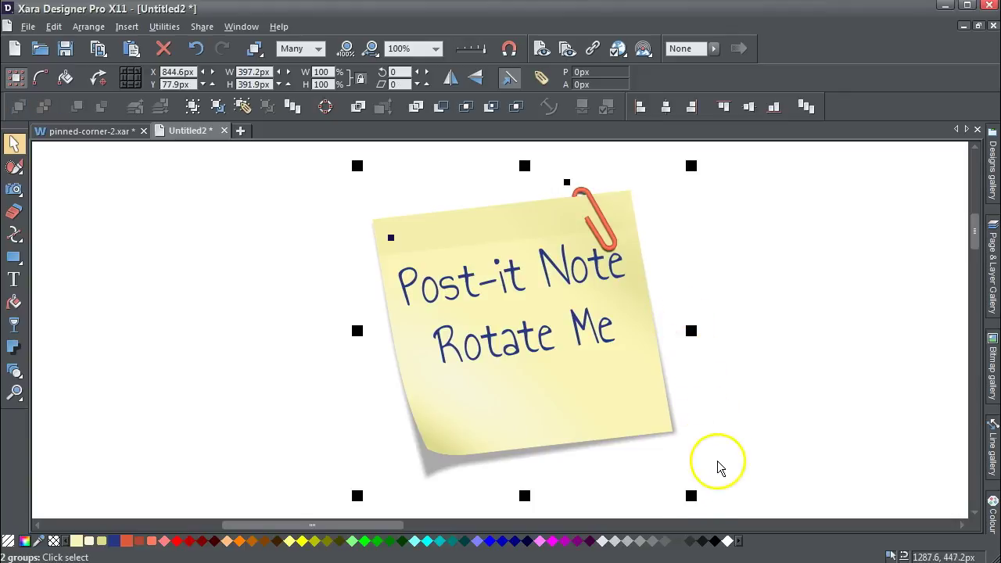
drag(691, 496, 513, 354)
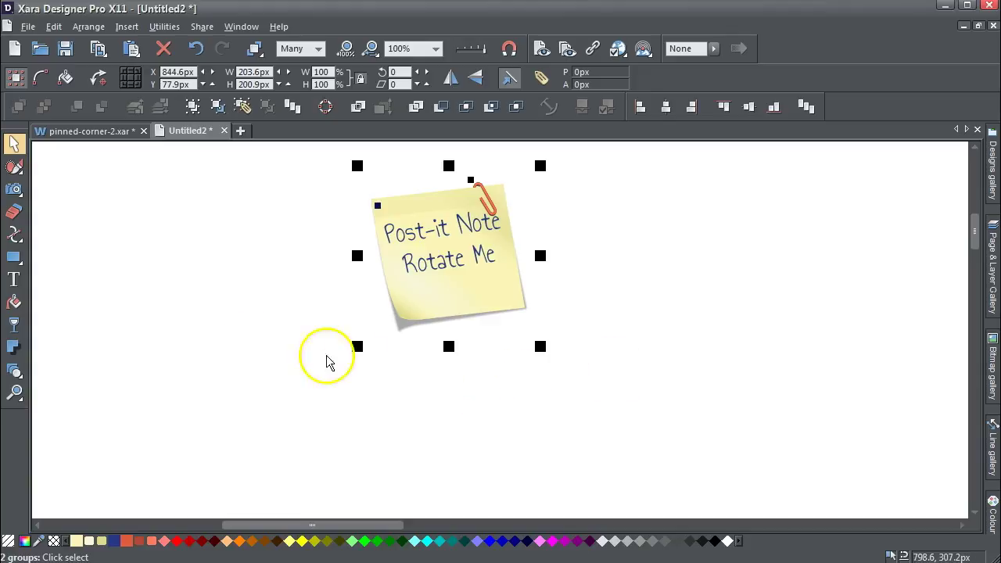
- Replace the text on the note with "Hello this is Egg"
click(15, 284)
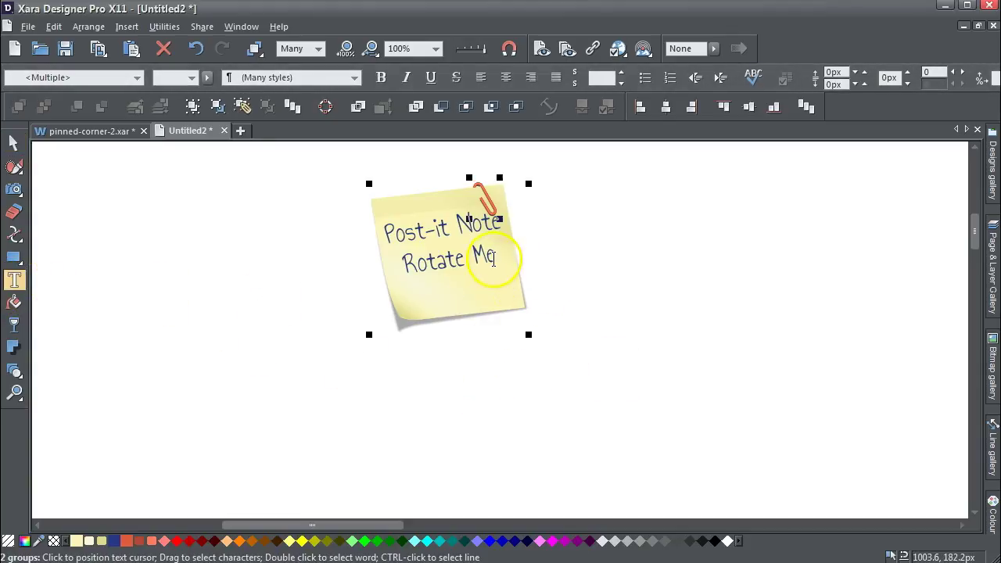
drag(498, 257, 382, 235)
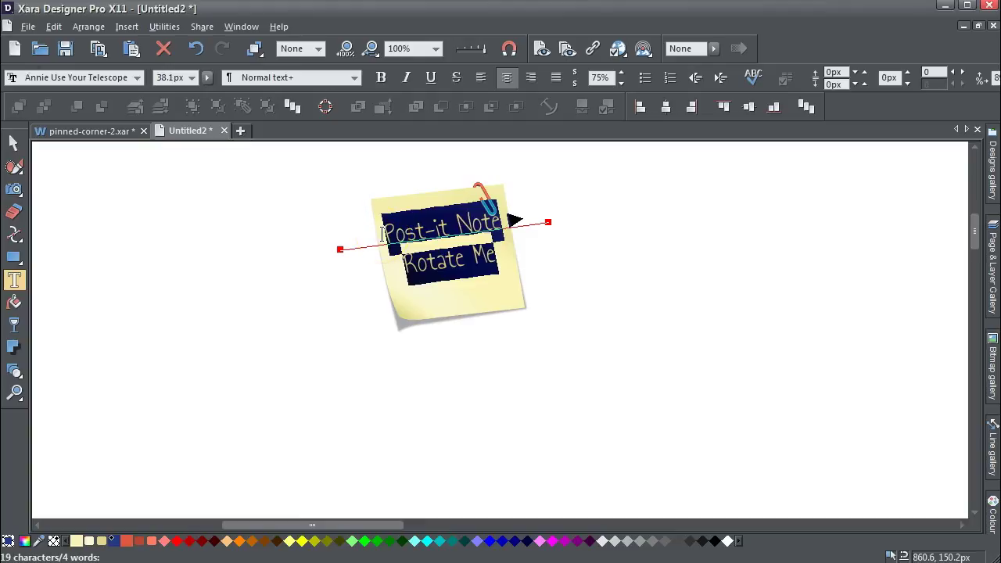
text(Hell)
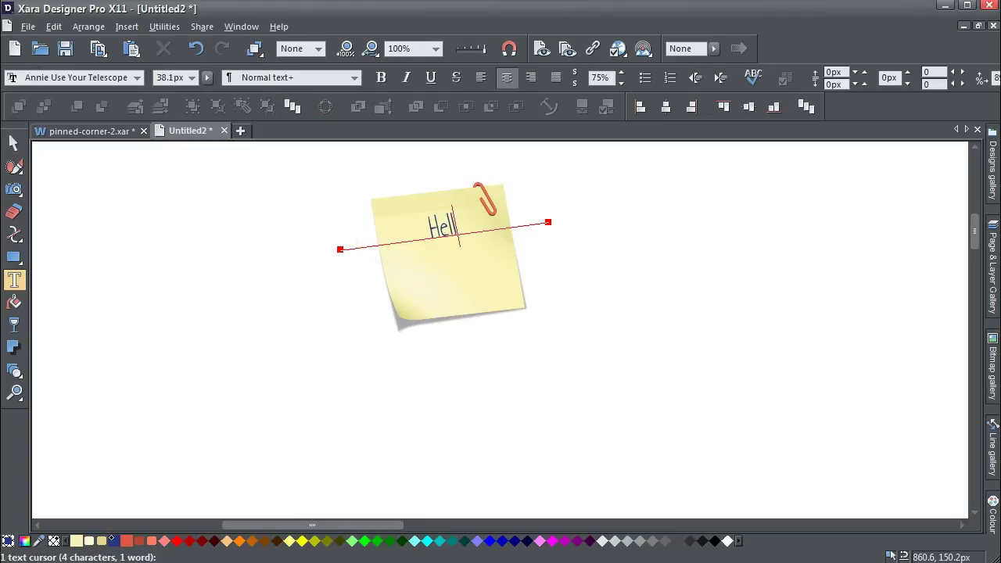
text(o)
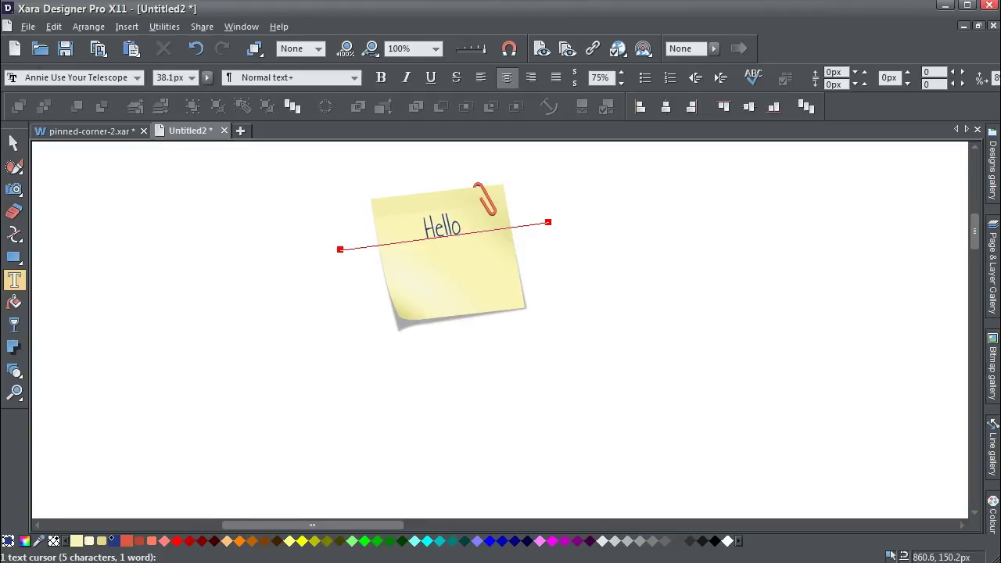
text( this)
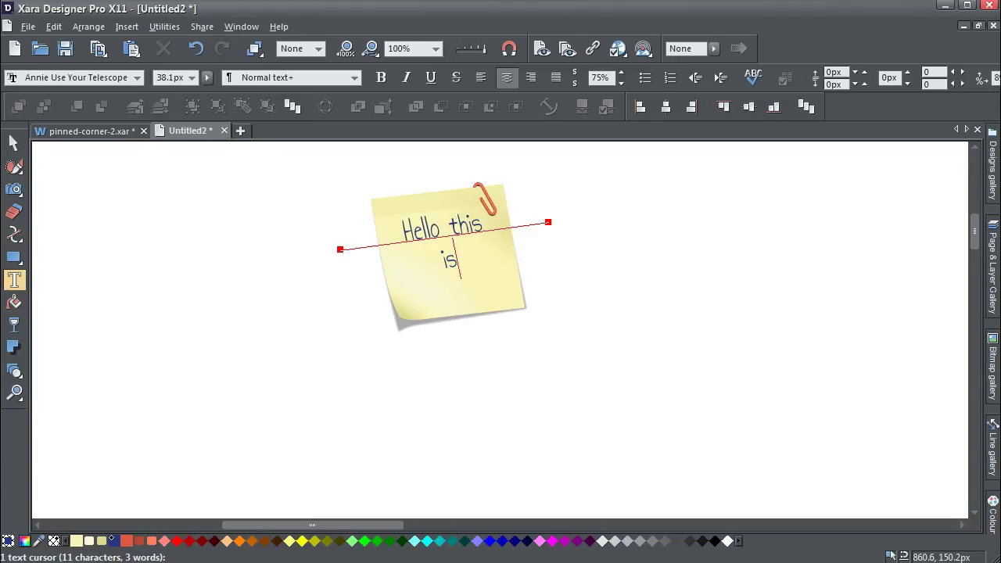
text( is Egg)
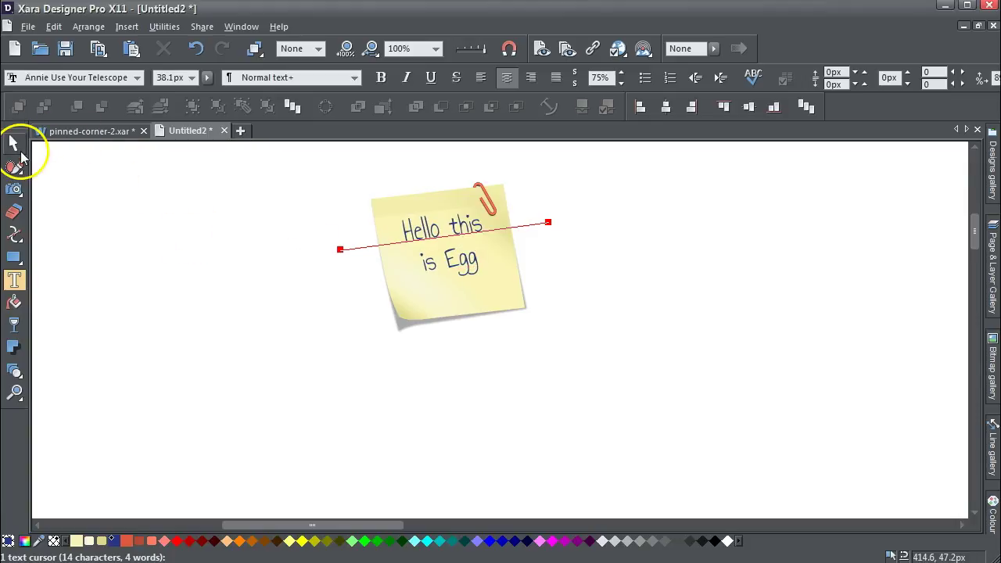
click(14, 145)
click(232, 268)
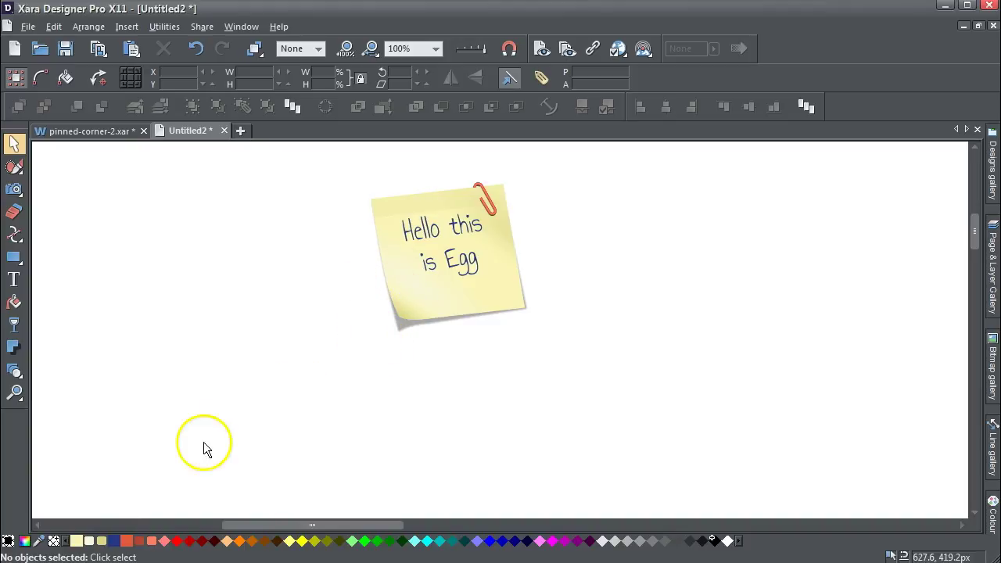
- Edit the named colour "paper", changing its hue to make the note light blue (b6f1fa)
click(26, 542)
drag(76, 540, 747, 183)
mouse_move(780, 347)
mouse_down()
mouse_move(728, 338)
mouse_move(742, 341)
mouse_up()
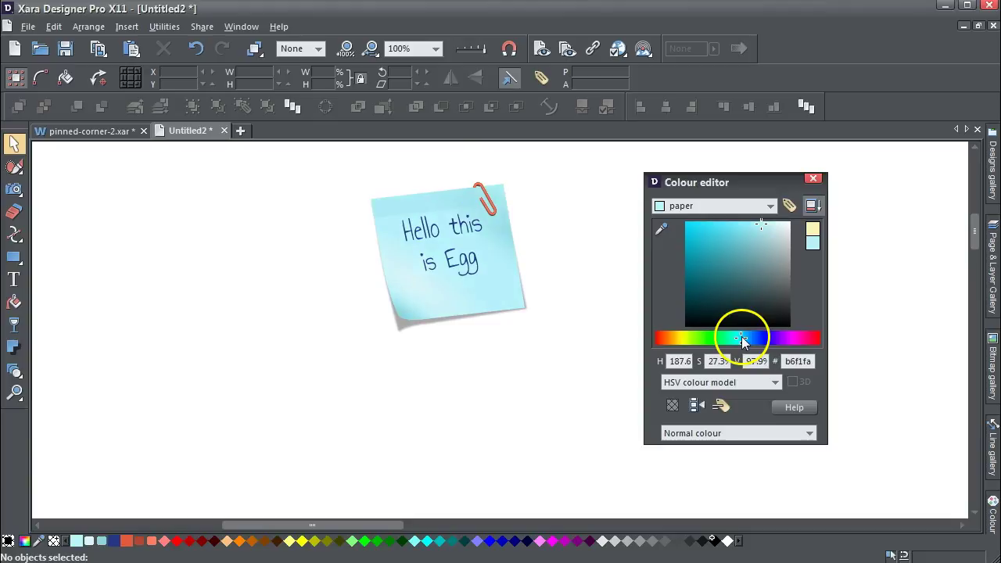
- Edit the named colour "text" to make the note's lettering bright red (f30303)
drag(115, 541, 743, 297)
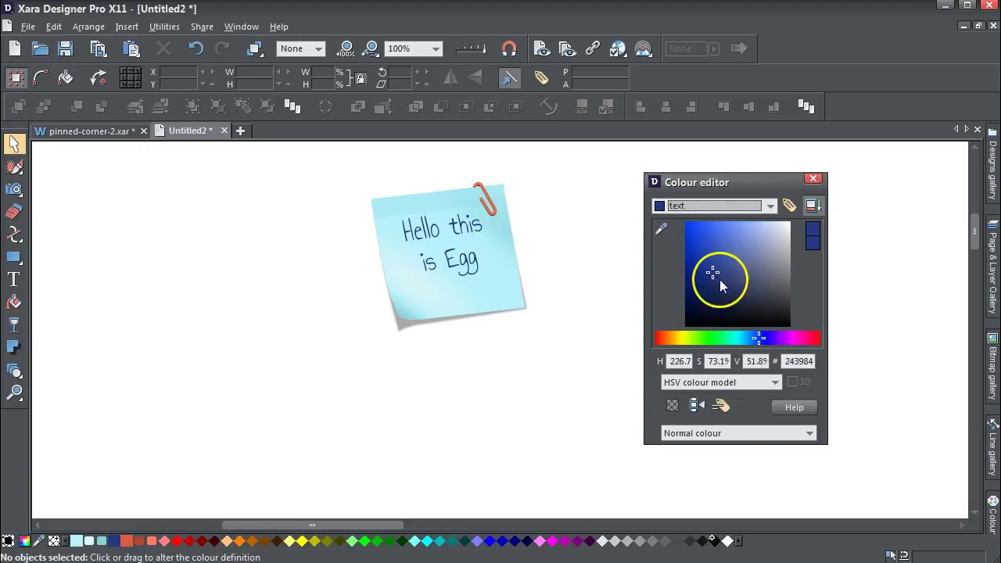
drag(757, 336, 655, 341)
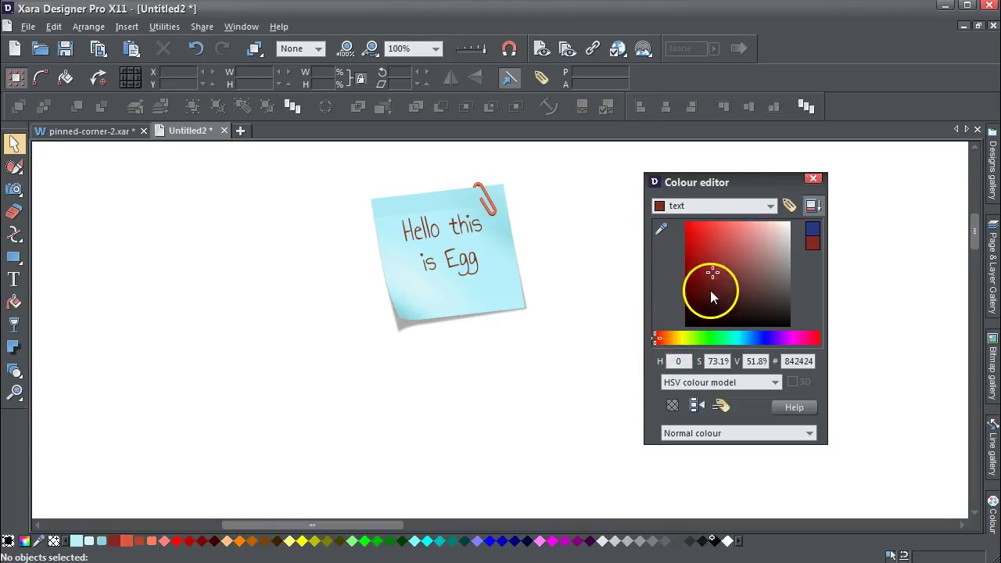
drag(711, 273, 685, 229)
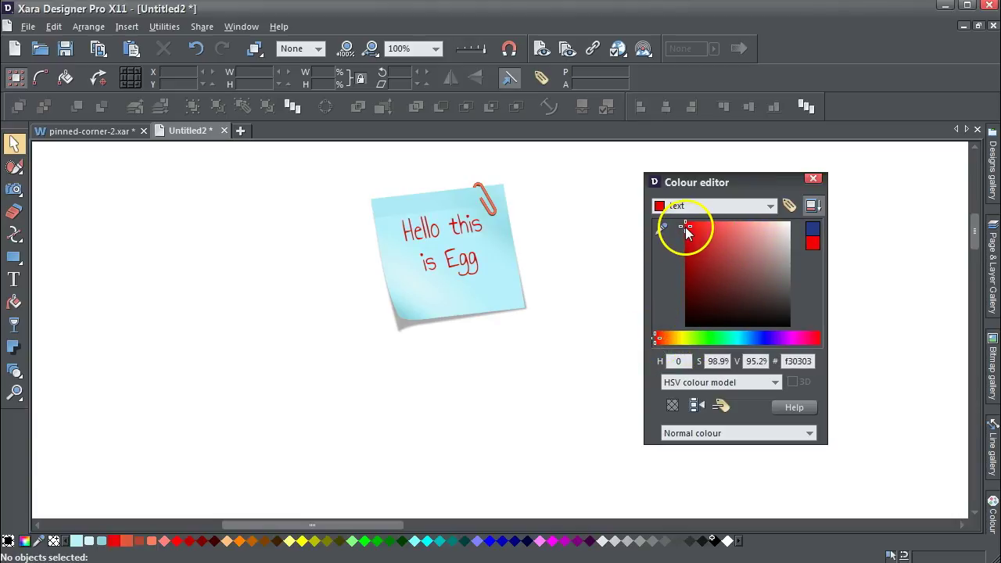
click(568, 241)
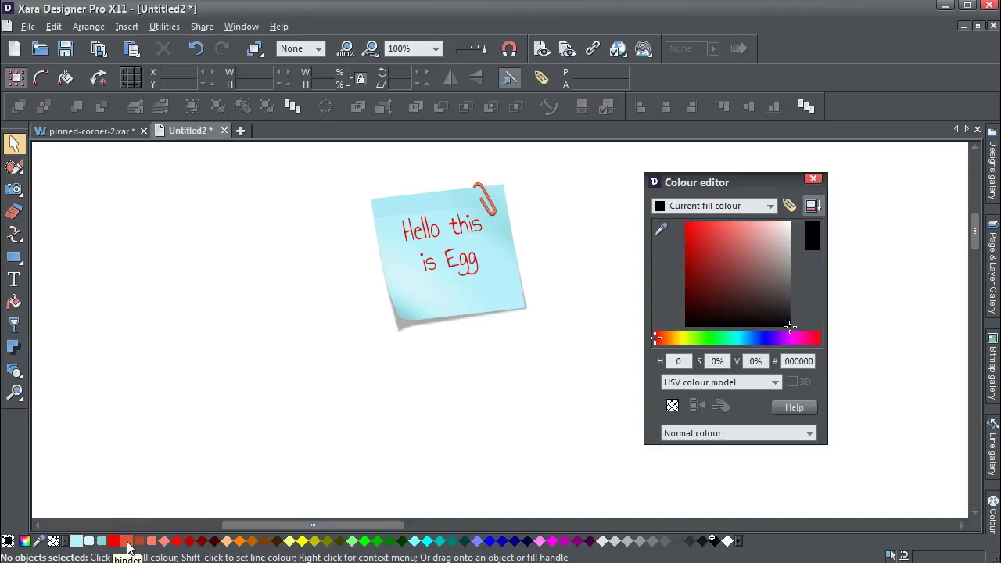
- Edit the named colour "binder" to make the paperclip bright yellow (ddfa03)
drag(129, 545, 728, 292)
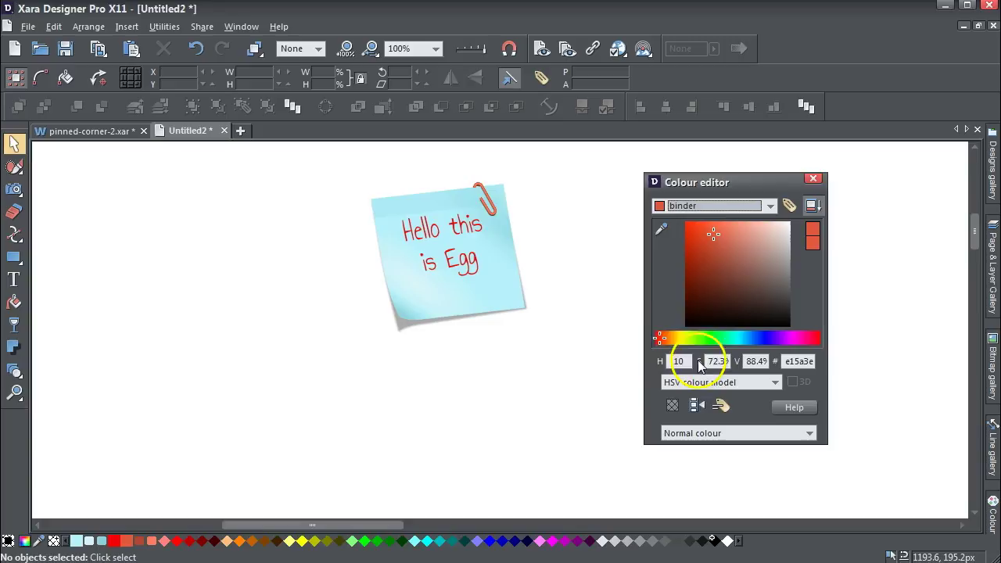
drag(662, 342, 685, 338)
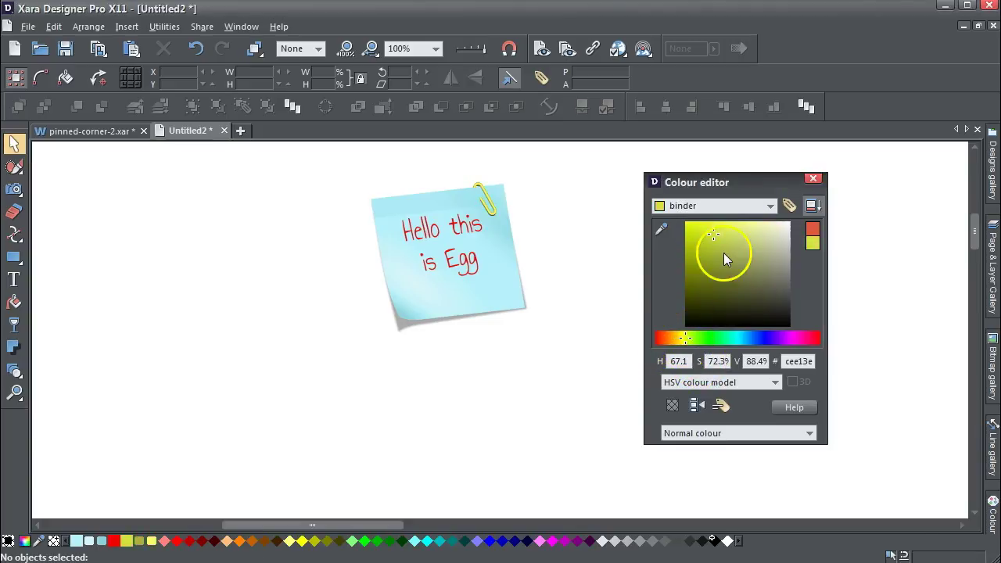
drag(716, 237, 686, 225)
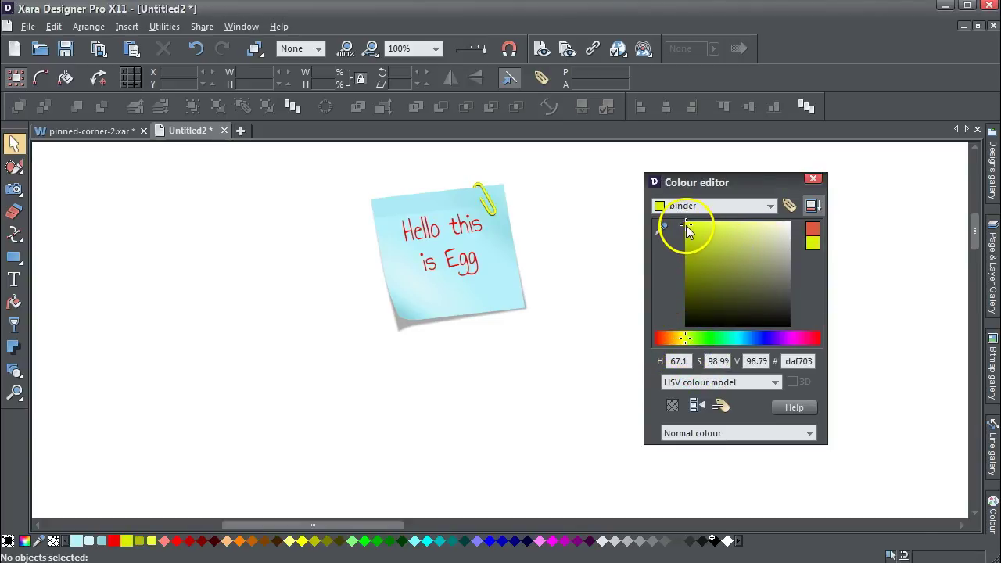
click(366, 343)
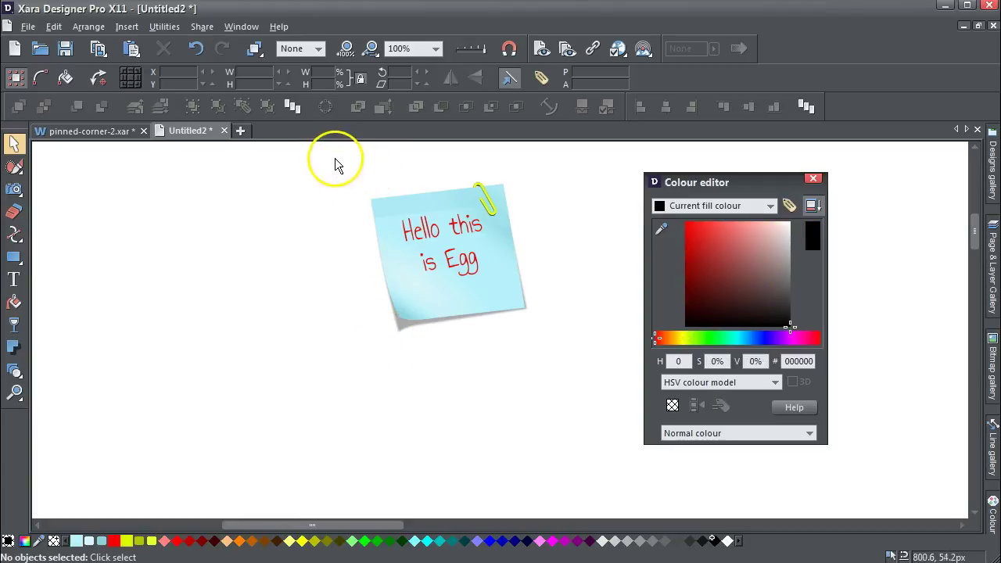
- Select the recoloured note together with its paperclip and copy them
drag(334, 164, 626, 438)
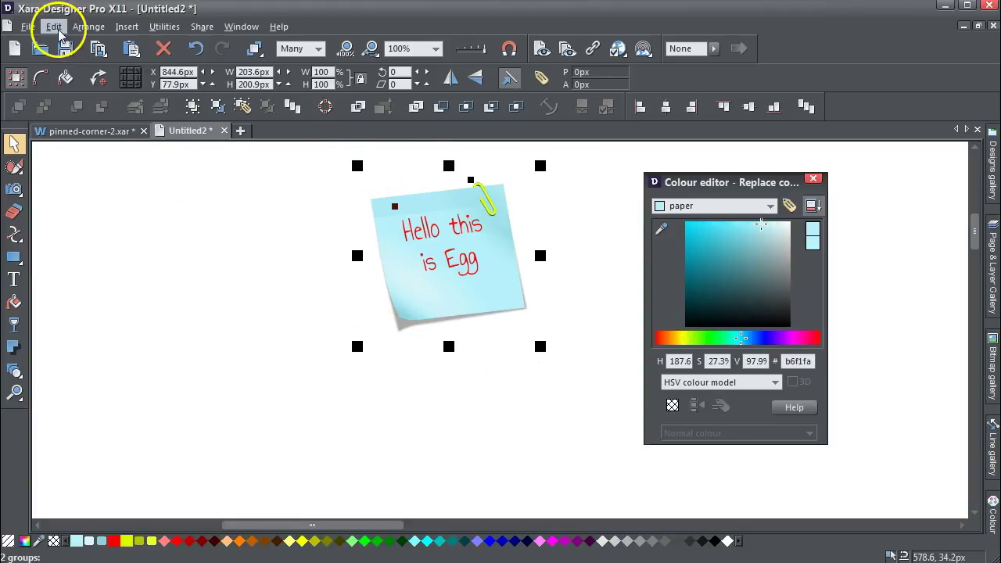
click(54, 27)
click(78, 91)
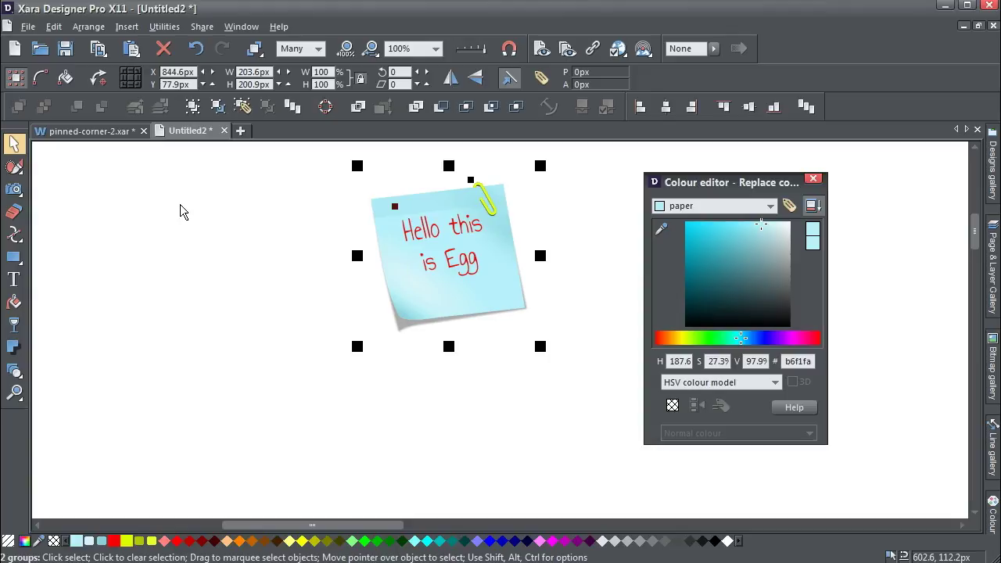
- View the original notes in pinned-corner-2.xar and return to the Untitled2 document
click(111, 133)
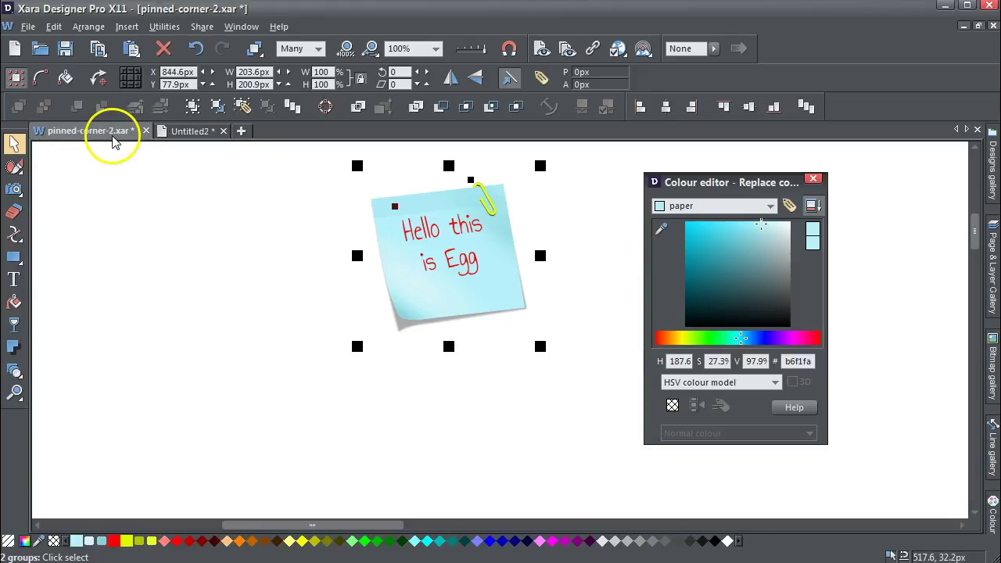
click(89, 279)
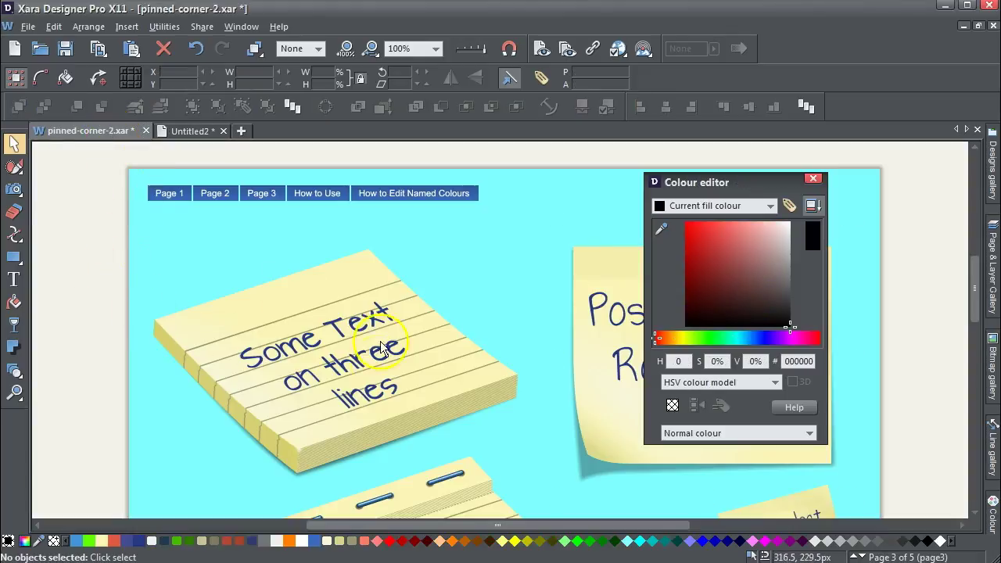
click(195, 133)
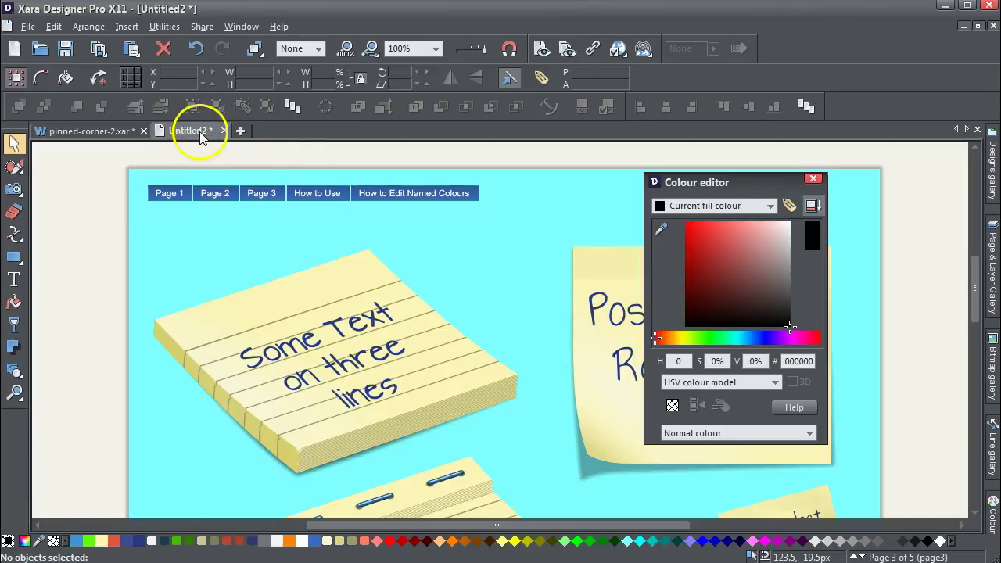
click(133, 244)
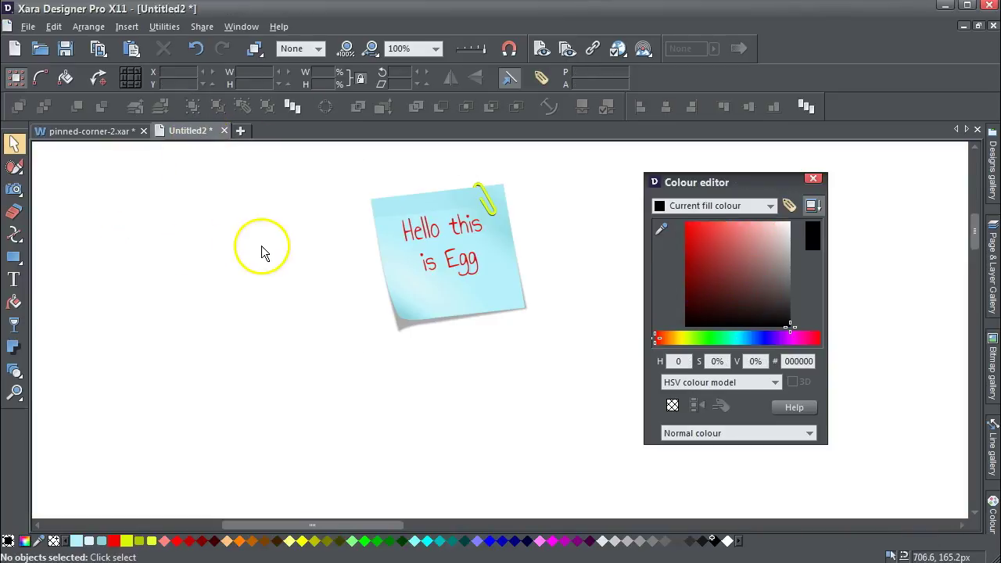
- Edit the named colour "binder" to make the paperclip a darker yellow-green (abc200) and close the colour editor
click(340, 273)
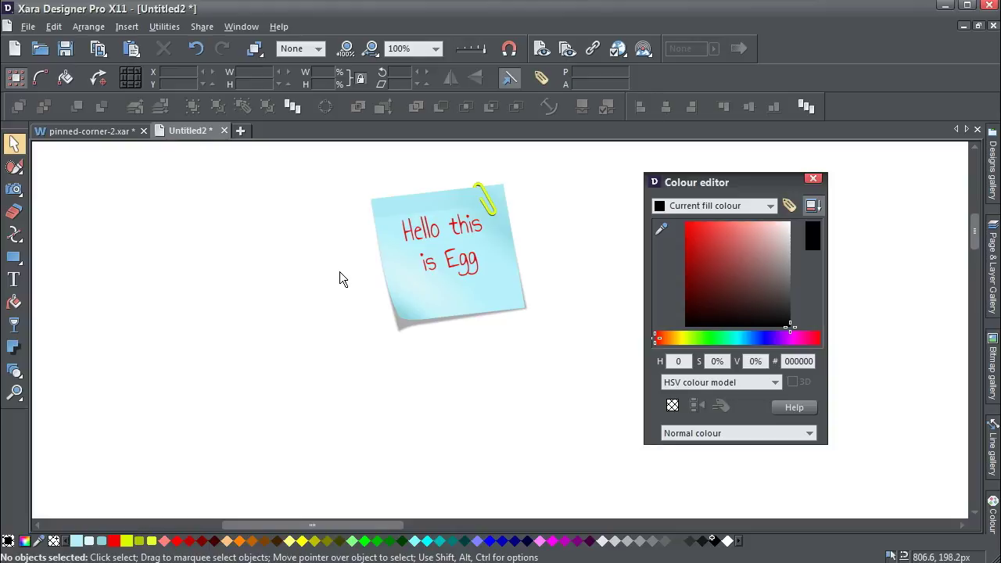
drag(135, 540, 702, 354)
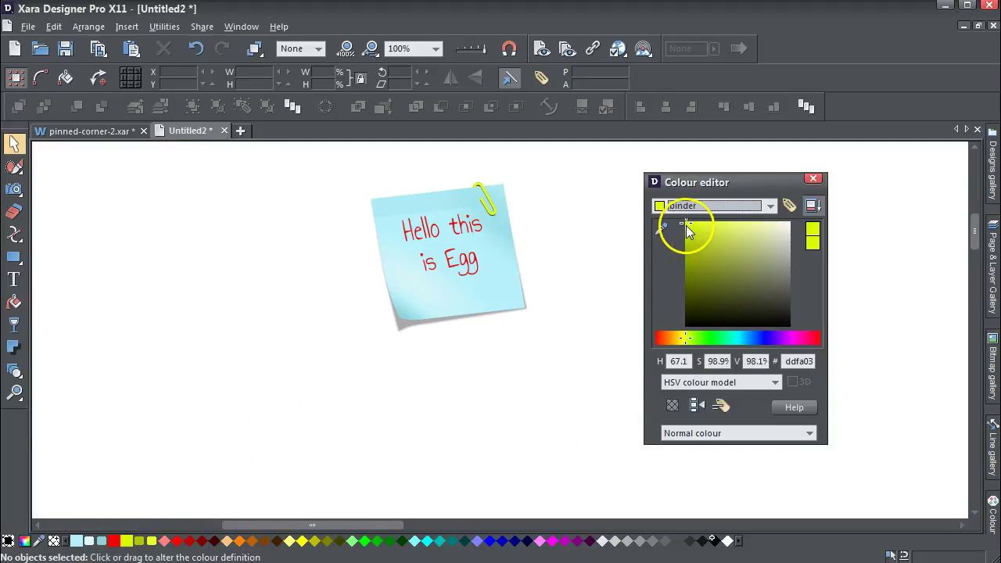
drag(684, 243, 684, 247)
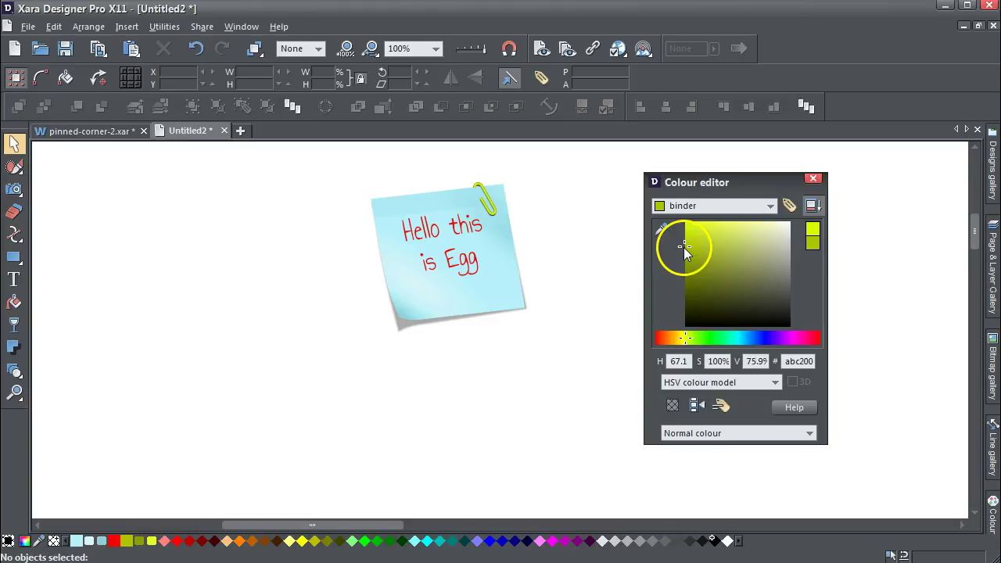
click(813, 178)
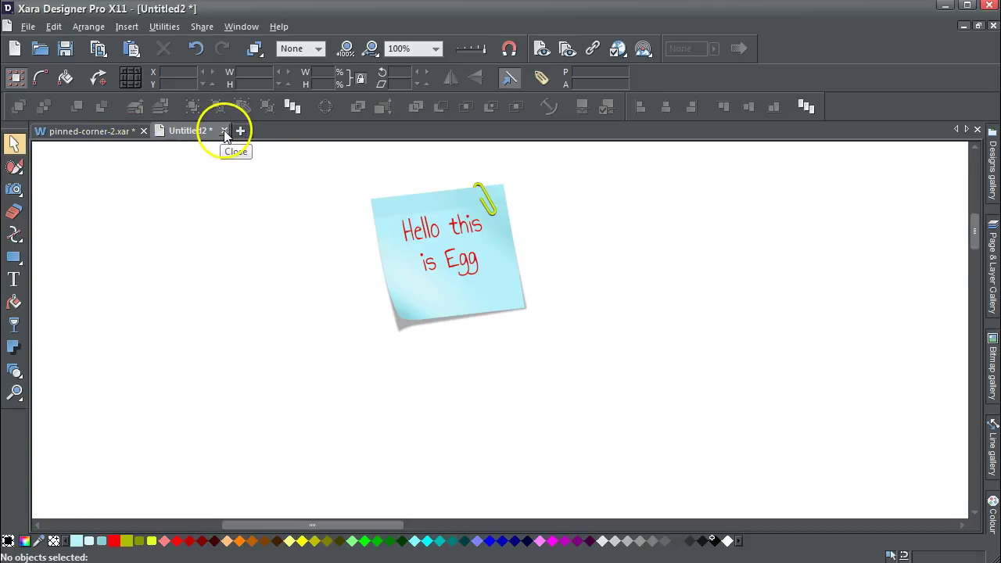
- Select the lined notepad with three pins in pinned-corner-2.xar and copy it
click(125, 136)
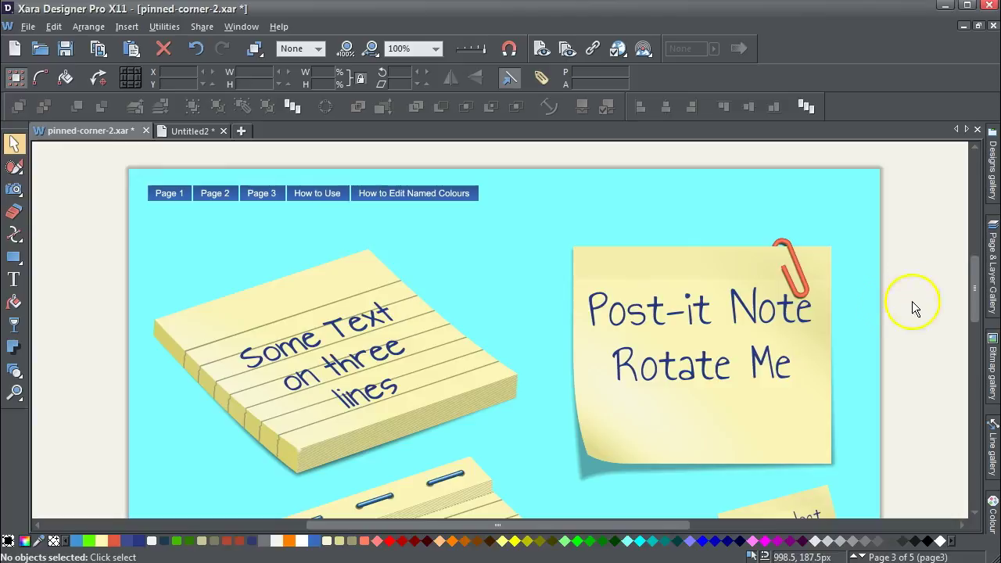
drag(973, 278, 972, 321)
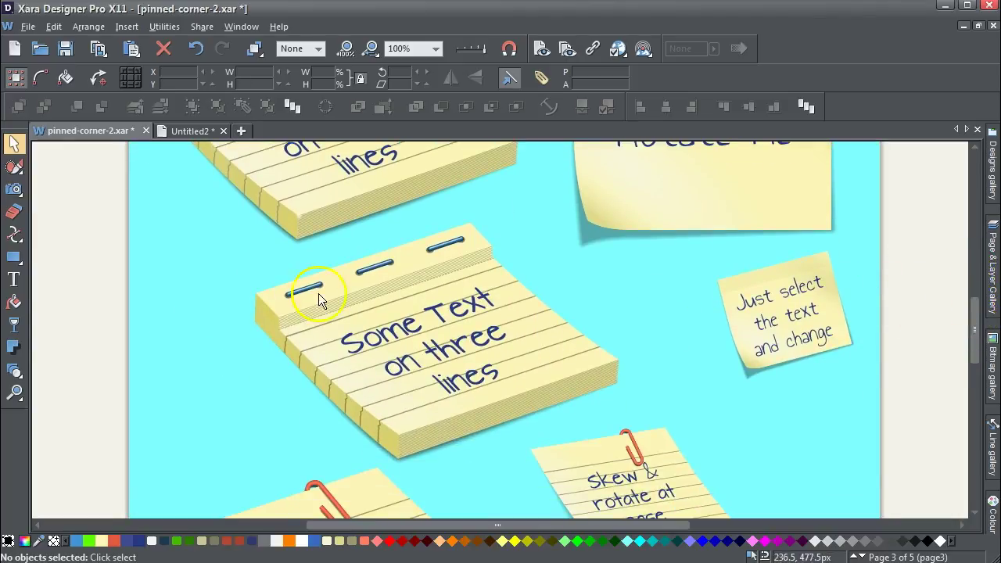
drag(93, 190, 642, 481)
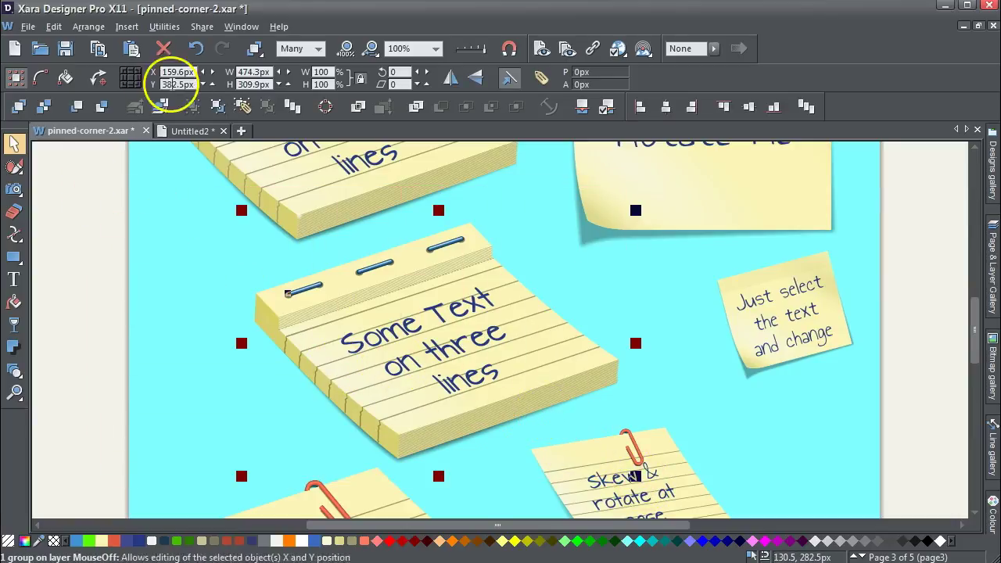
click(53, 26)
click(62, 92)
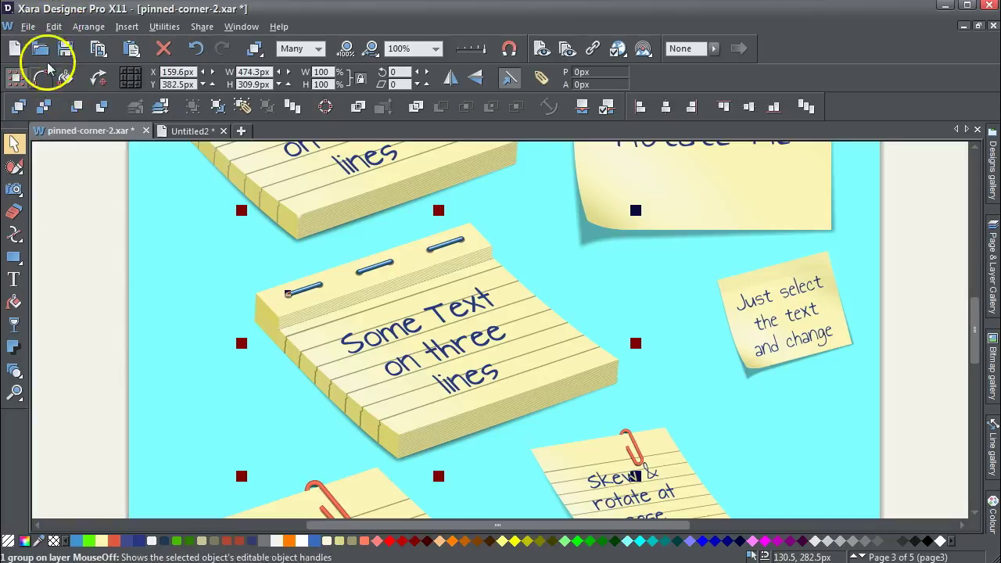
- Create a new document and paste the copied notepad into it
click(15, 48)
click(54, 27)
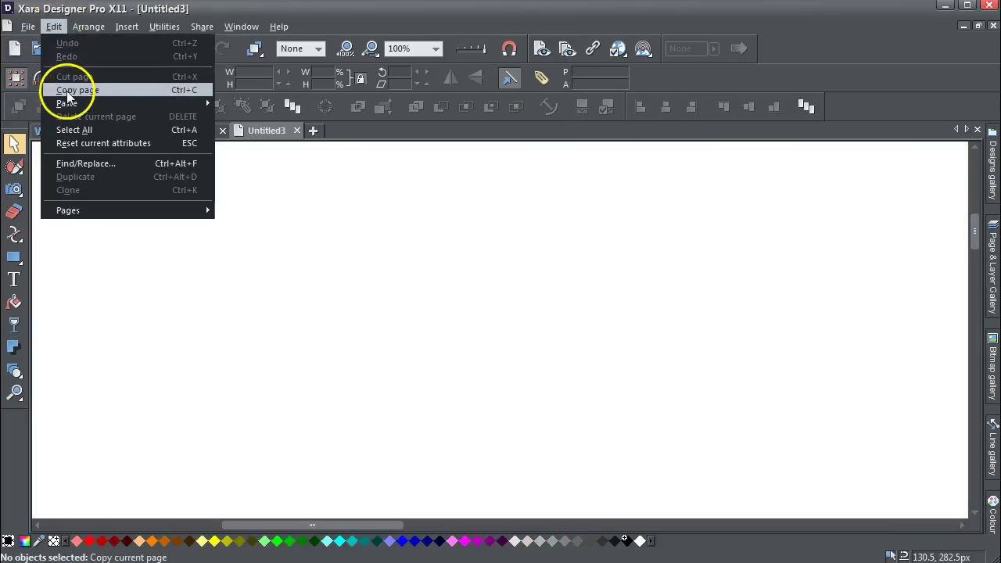
mouse_move(71, 102)
click(242, 103)
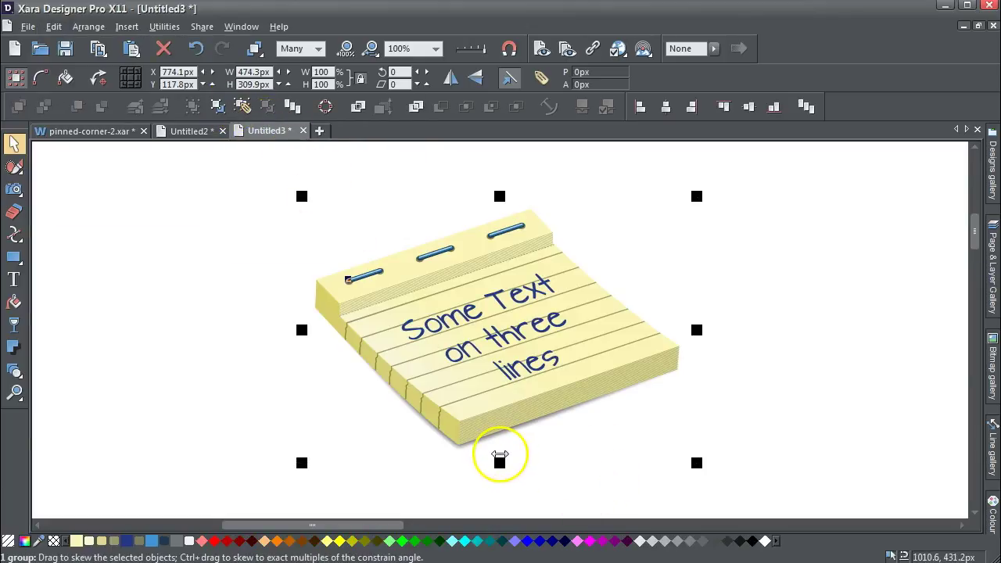
- Skew the notepad horizontally and vertically, and stretch it to about 455 by 398 px
drag(500, 459, 446, 455)
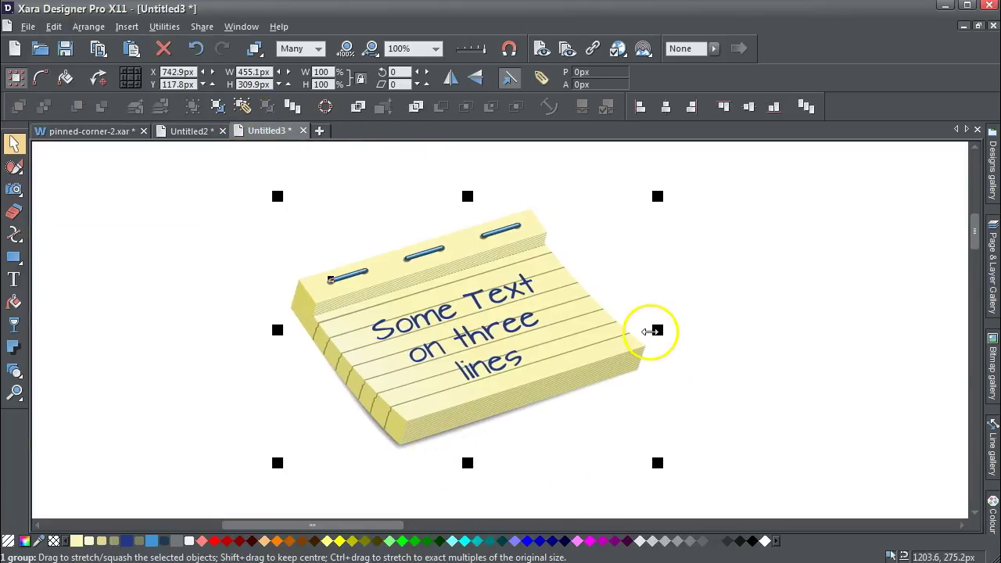
drag(647, 332, 642, 373)
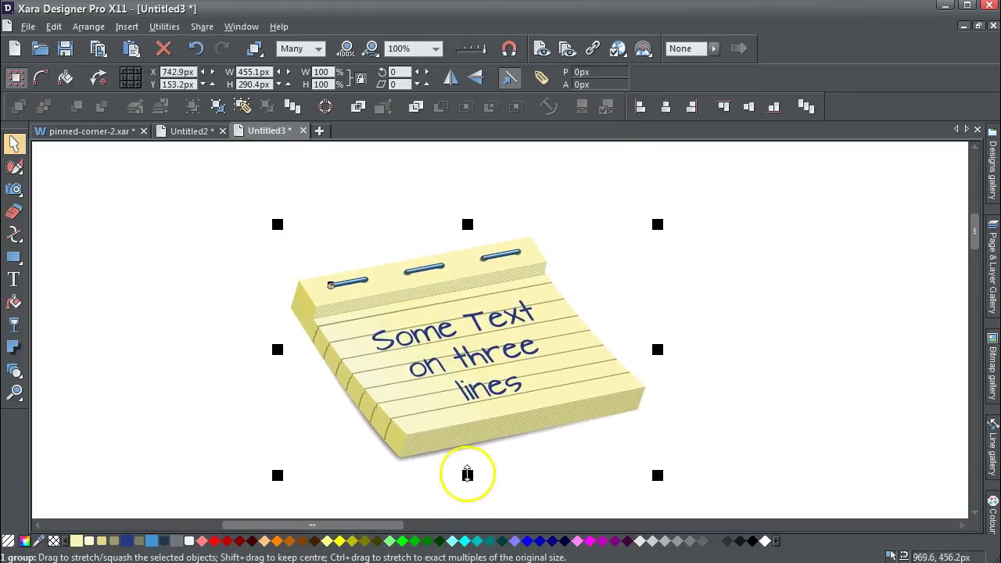
drag(467, 475, 467, 514)
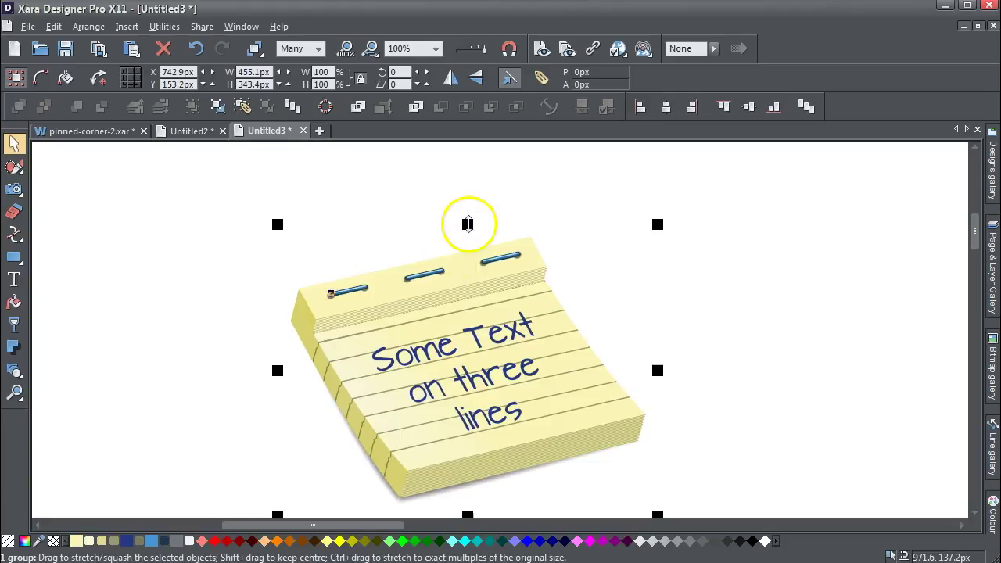
drag(467, 224, 468, 182)
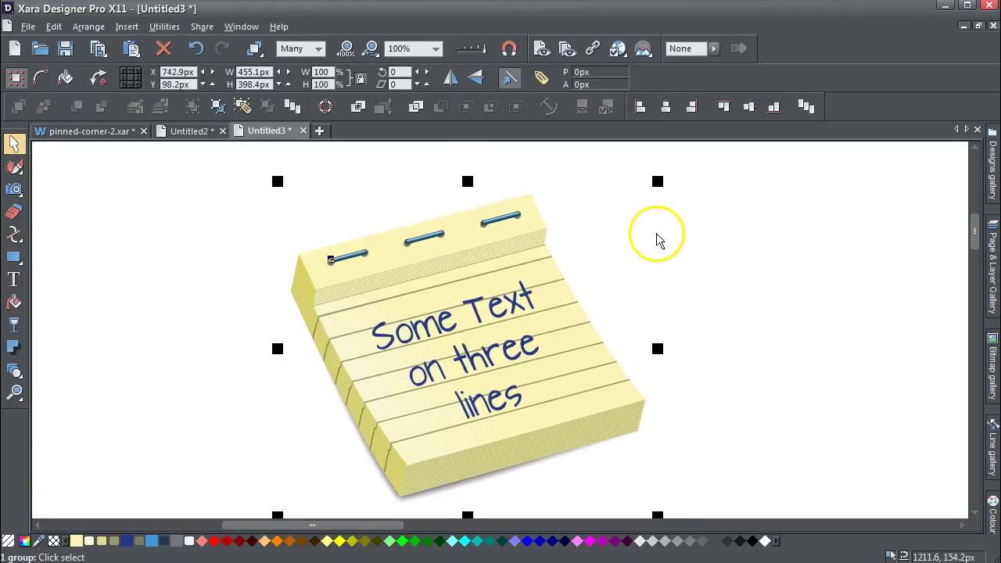
- Shrink the notepad to about 242 by 211 px, reposition it and deselect it
drag(657, 181, 468, 330)
drag(399, 425, 378, 291)
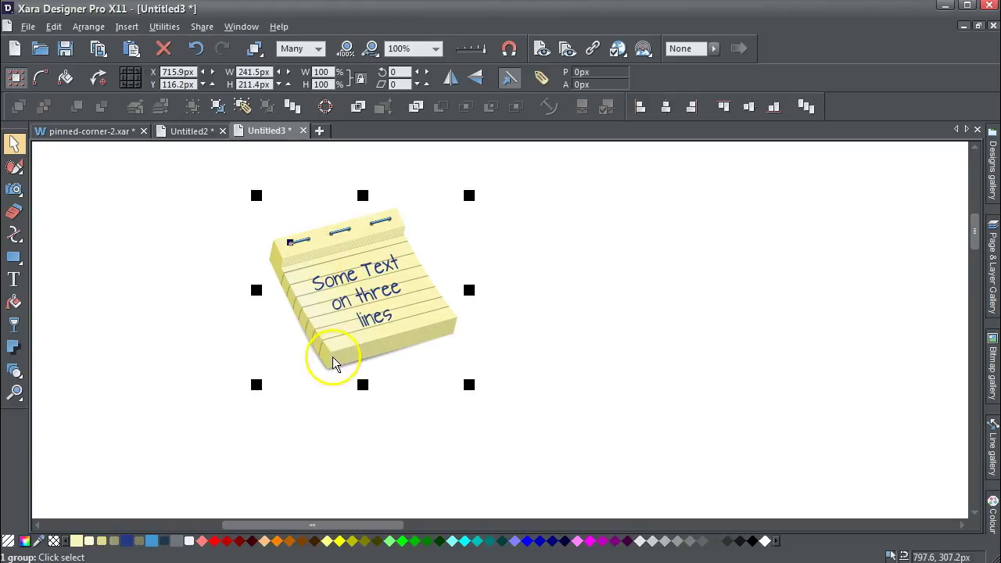
click(587, 285)
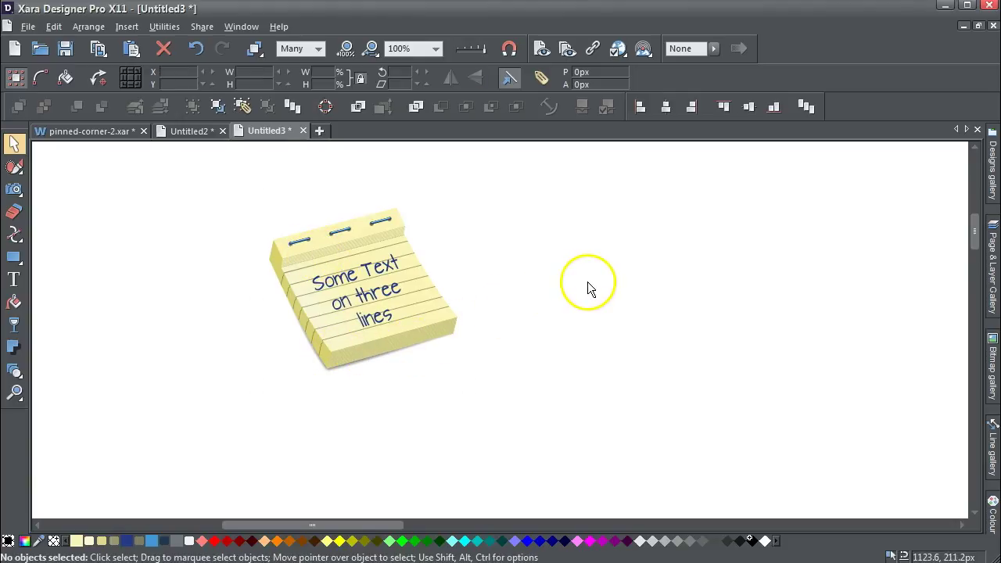
- Highlight all three lines of the notepad's lettering with the Text tool and leave text editing
click(14, 279)
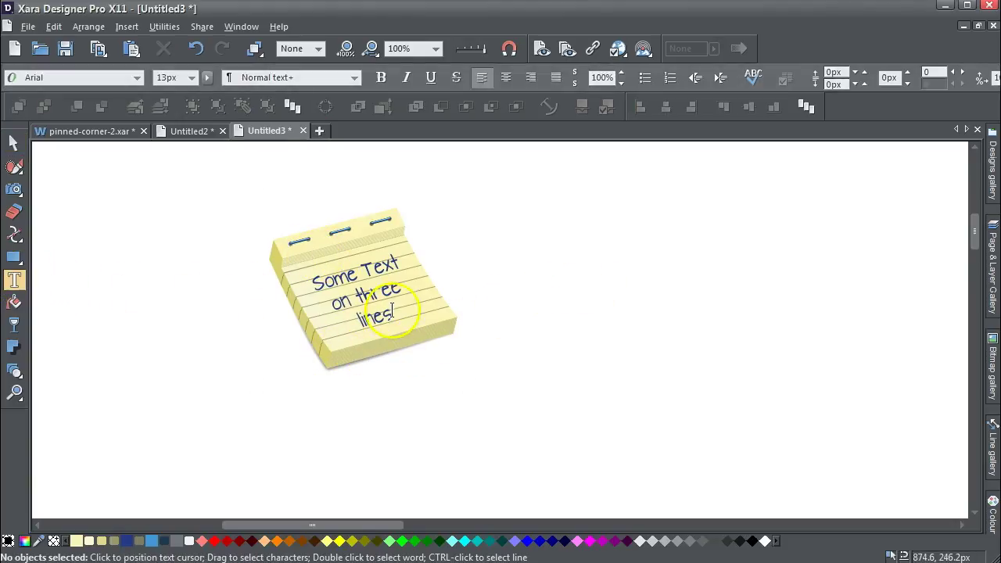
drag(397, 319, 313, 275)
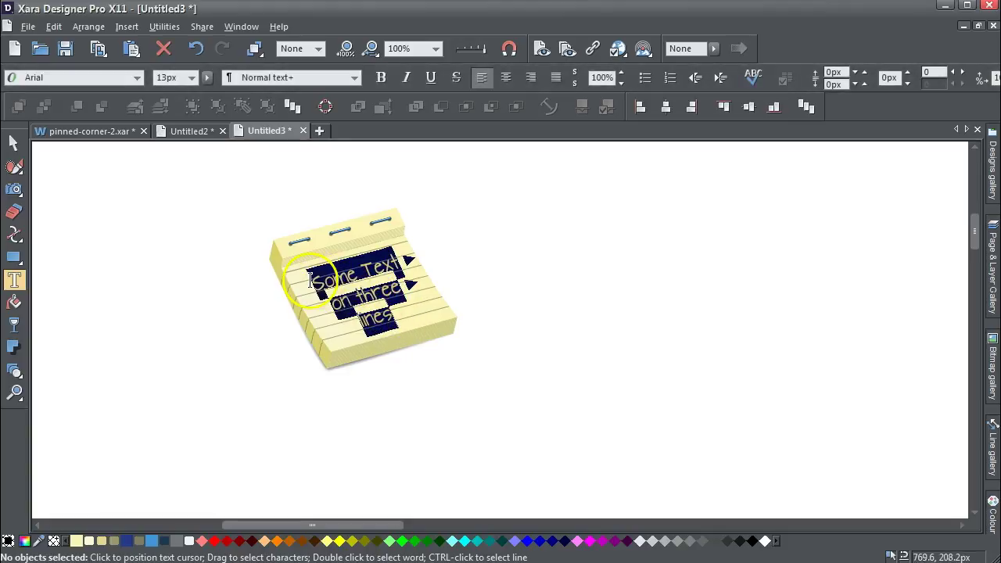
click(14, 144)
click(269, 244)
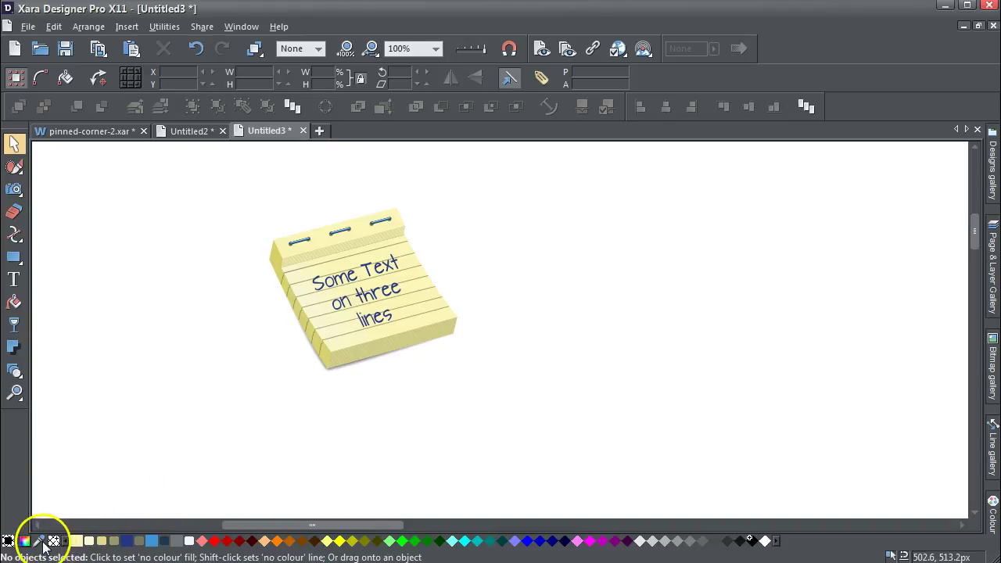
- Edit the named colour "paper" to make the notepad's pages light peach (fad1b6)
click(9, 540)
drag(75, 541, 749, 293)
drag(678, 339, 666, 340)
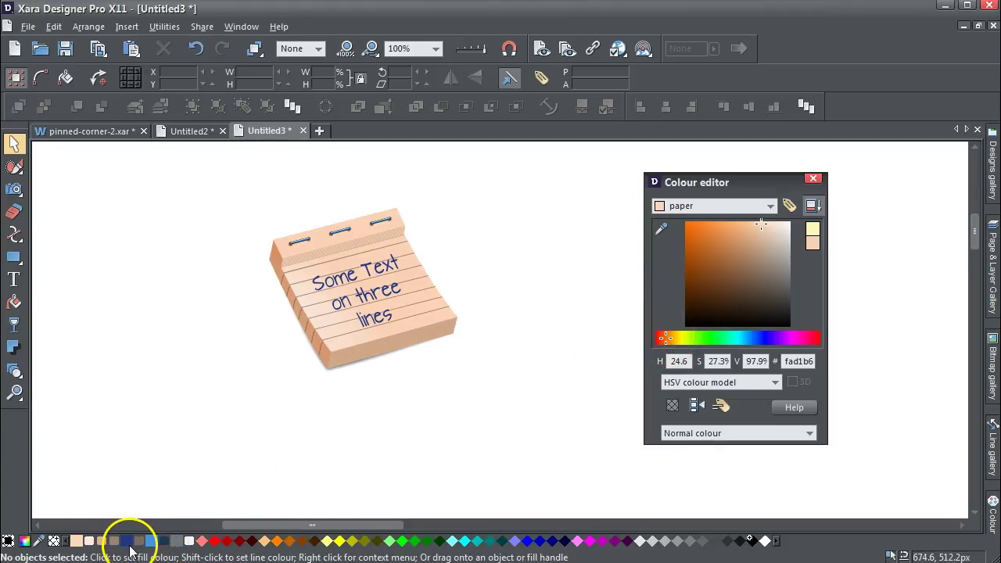
- Edit the named colour "text" to make the notepad's lettering dark green (208528)
drag(127, 542, 715, 288)
drag(758, 339, 712, 339)
mouse_move(714, 269)
mouse_down()
mouse_move(707, 262)
mouse_move(710, 272)
mouse_move(699, 275)
mouse_up()
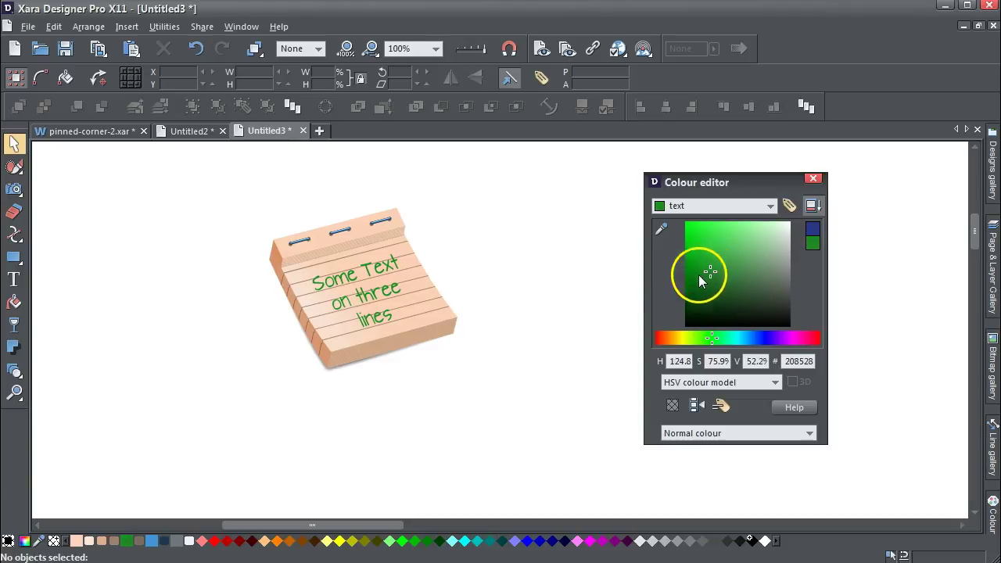
click(566, 268)
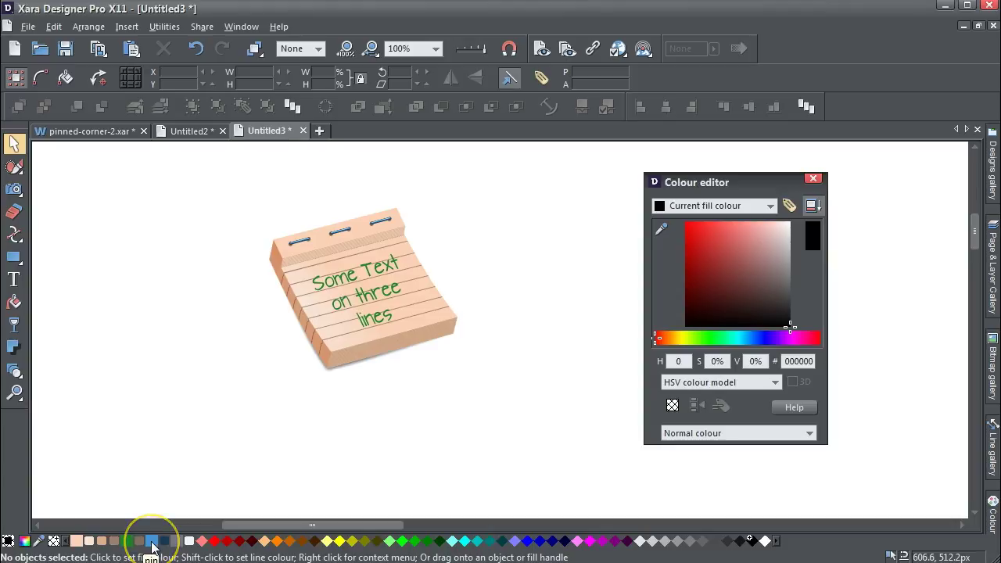
- Edit the named colour "pin" to make the notepad's three pins pale greyish blue
drag(152, 545, 729, 278)
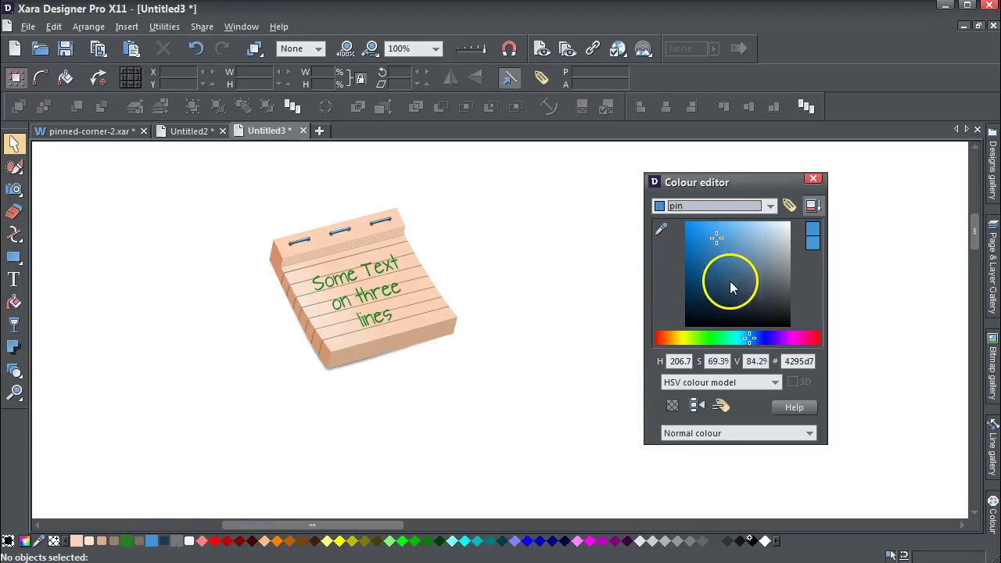
click(718, 238)
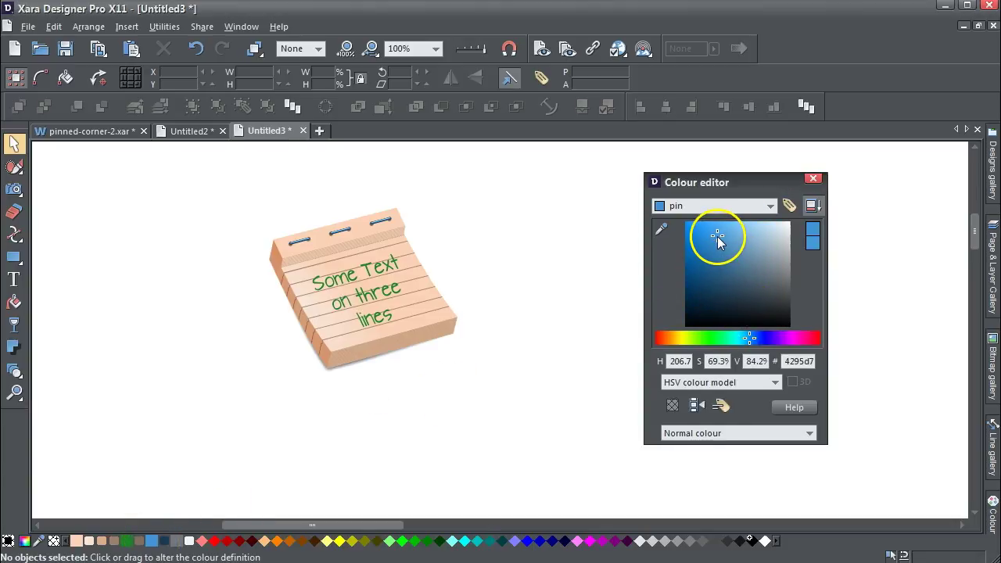
drag(737, 235, 768, 235)
- Inspect the recoloured pins up close, restore the 100% view and close the colour editor
click(14, 393)
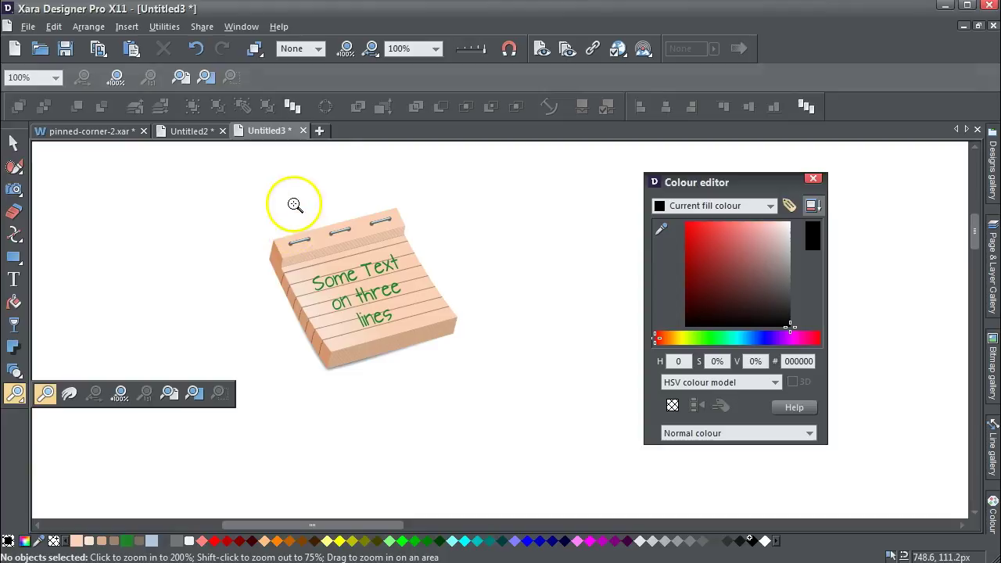
drag(296, 234, 334, 270)
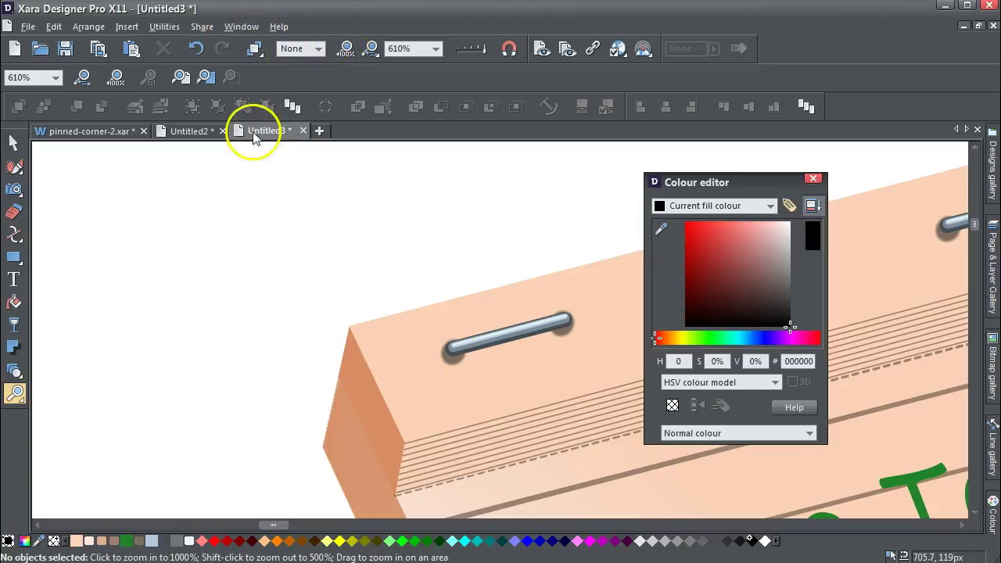
click(347, 49)
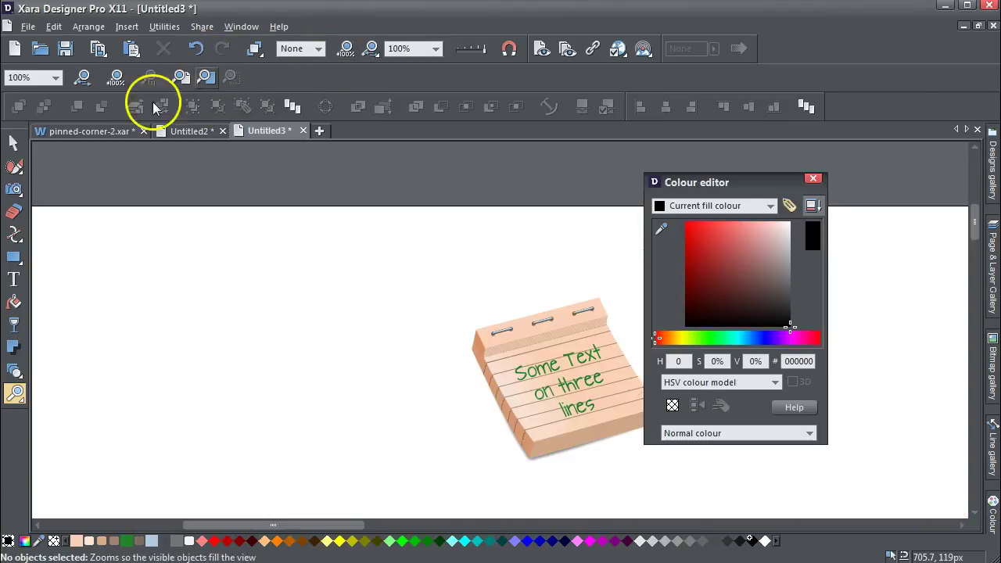
click(14, 143)
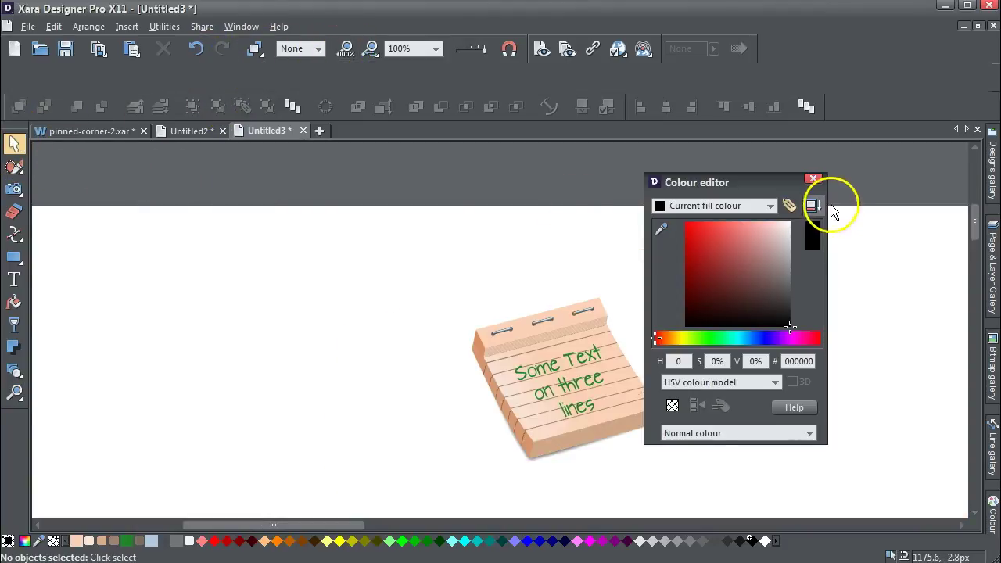
click(813, 178)
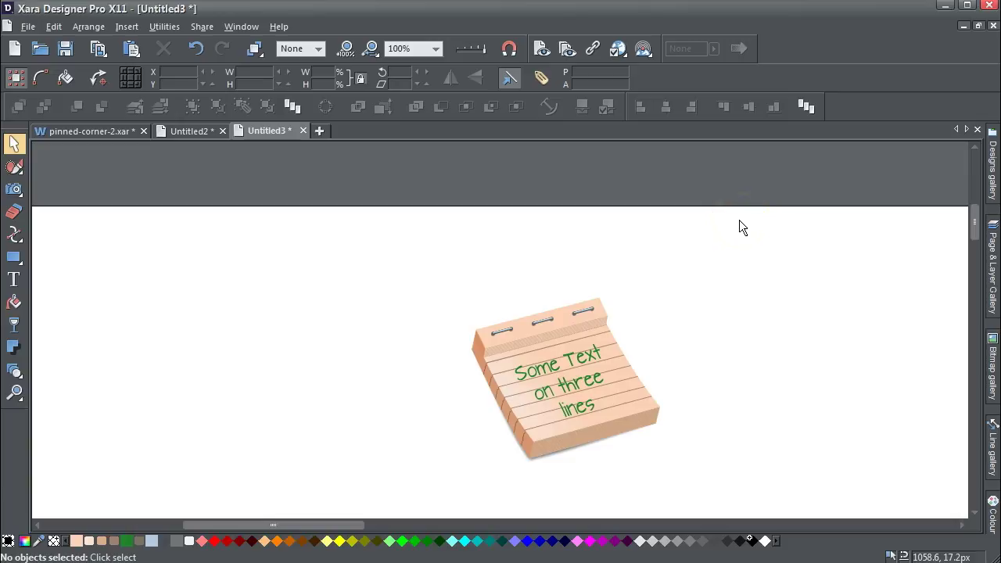